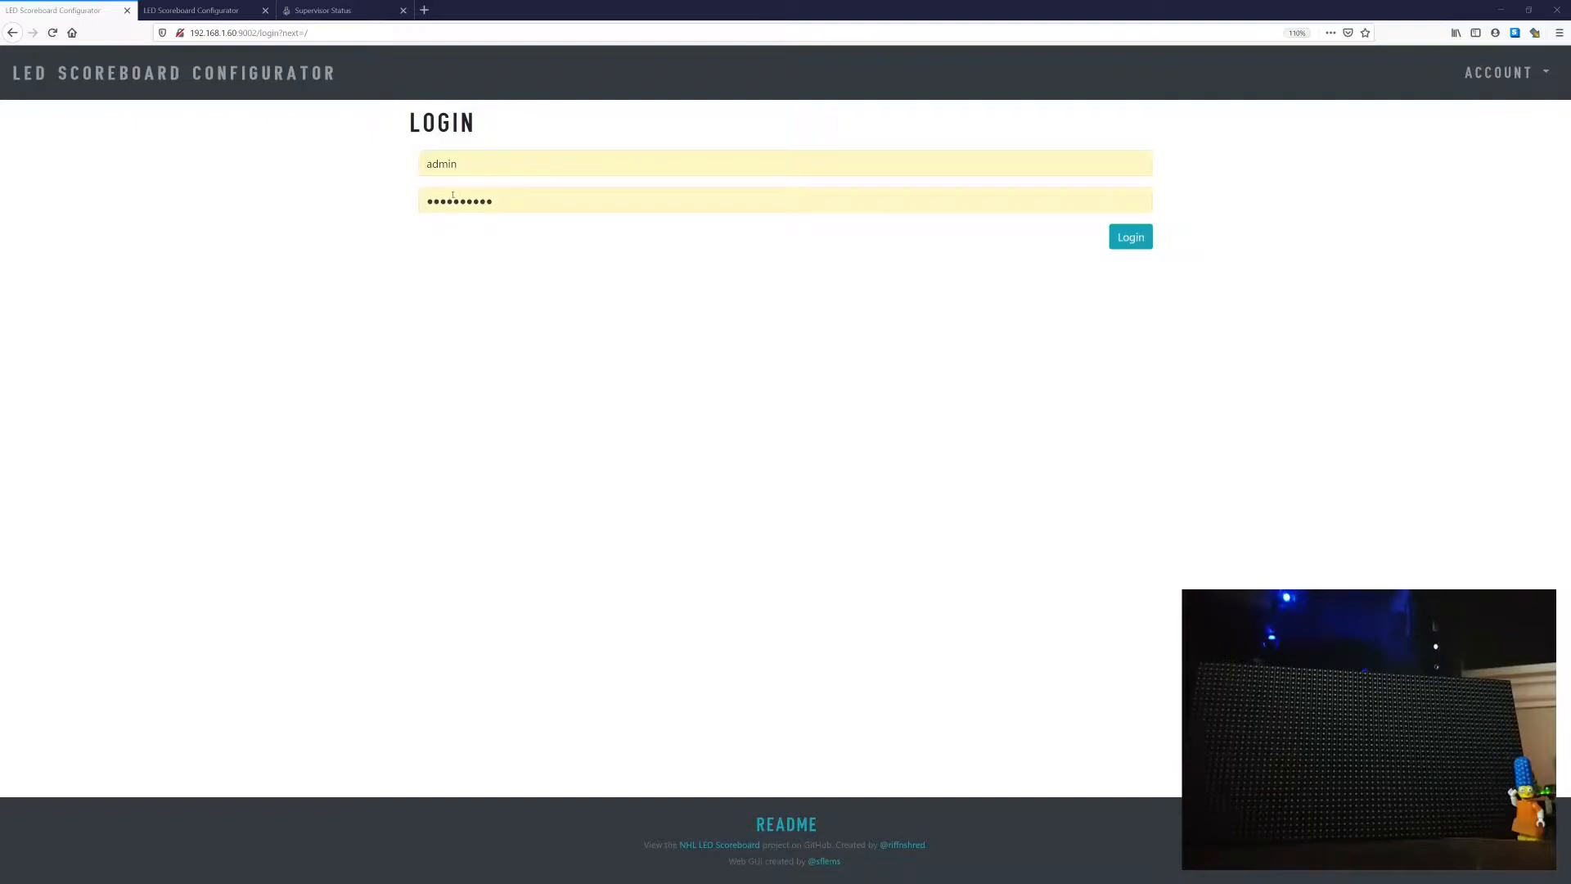
Step: Log in to the scoreboard configurator with the prefilled credentials and start a new configuration profile
key(Return)
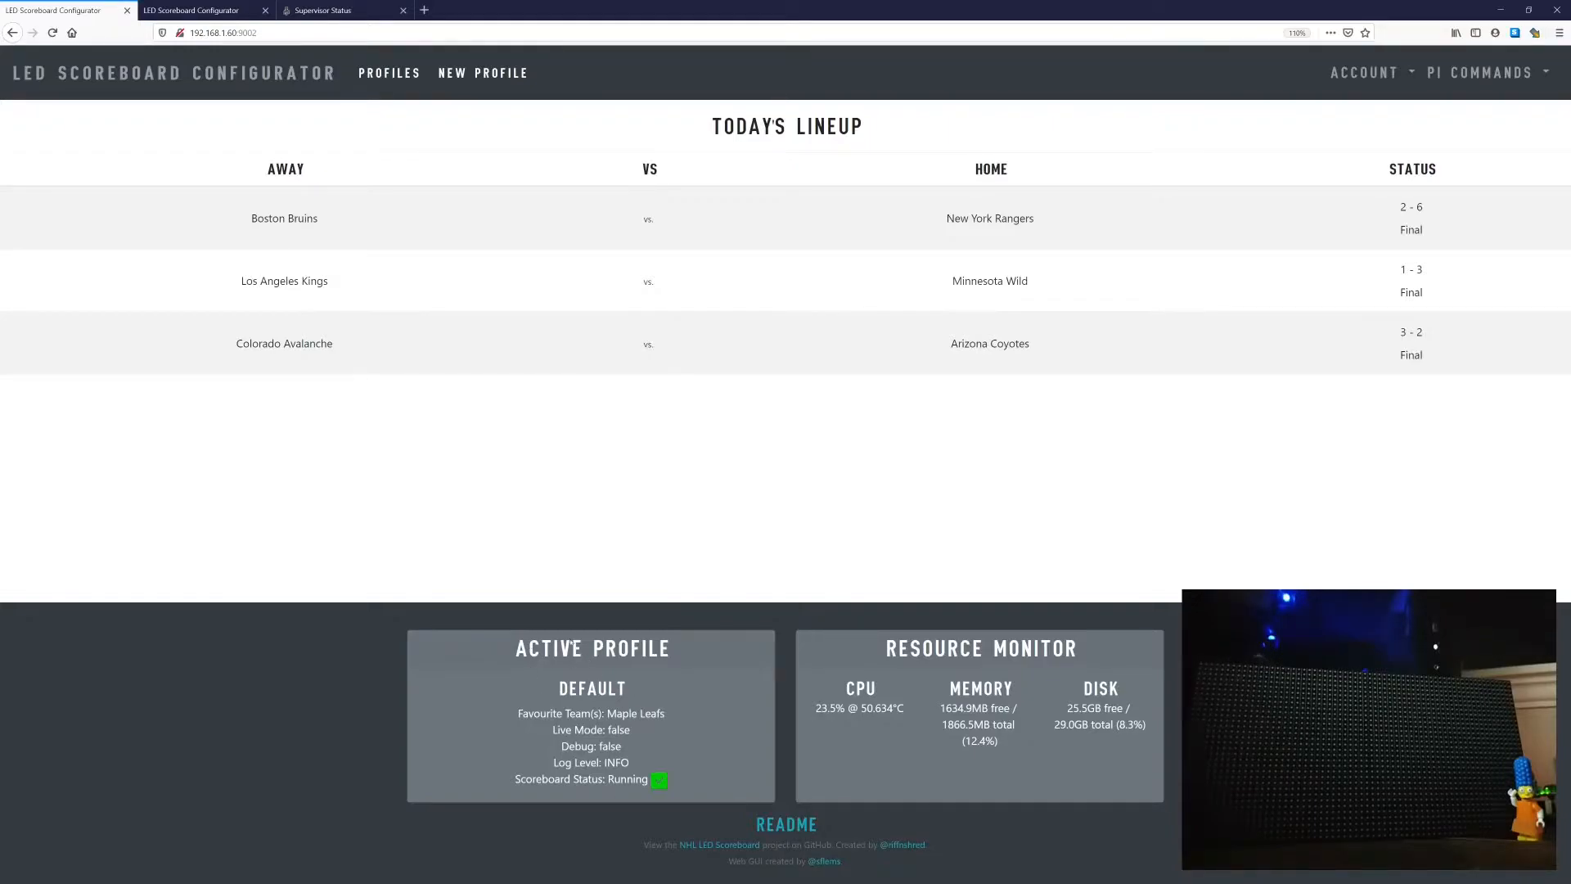
click(389, 72)
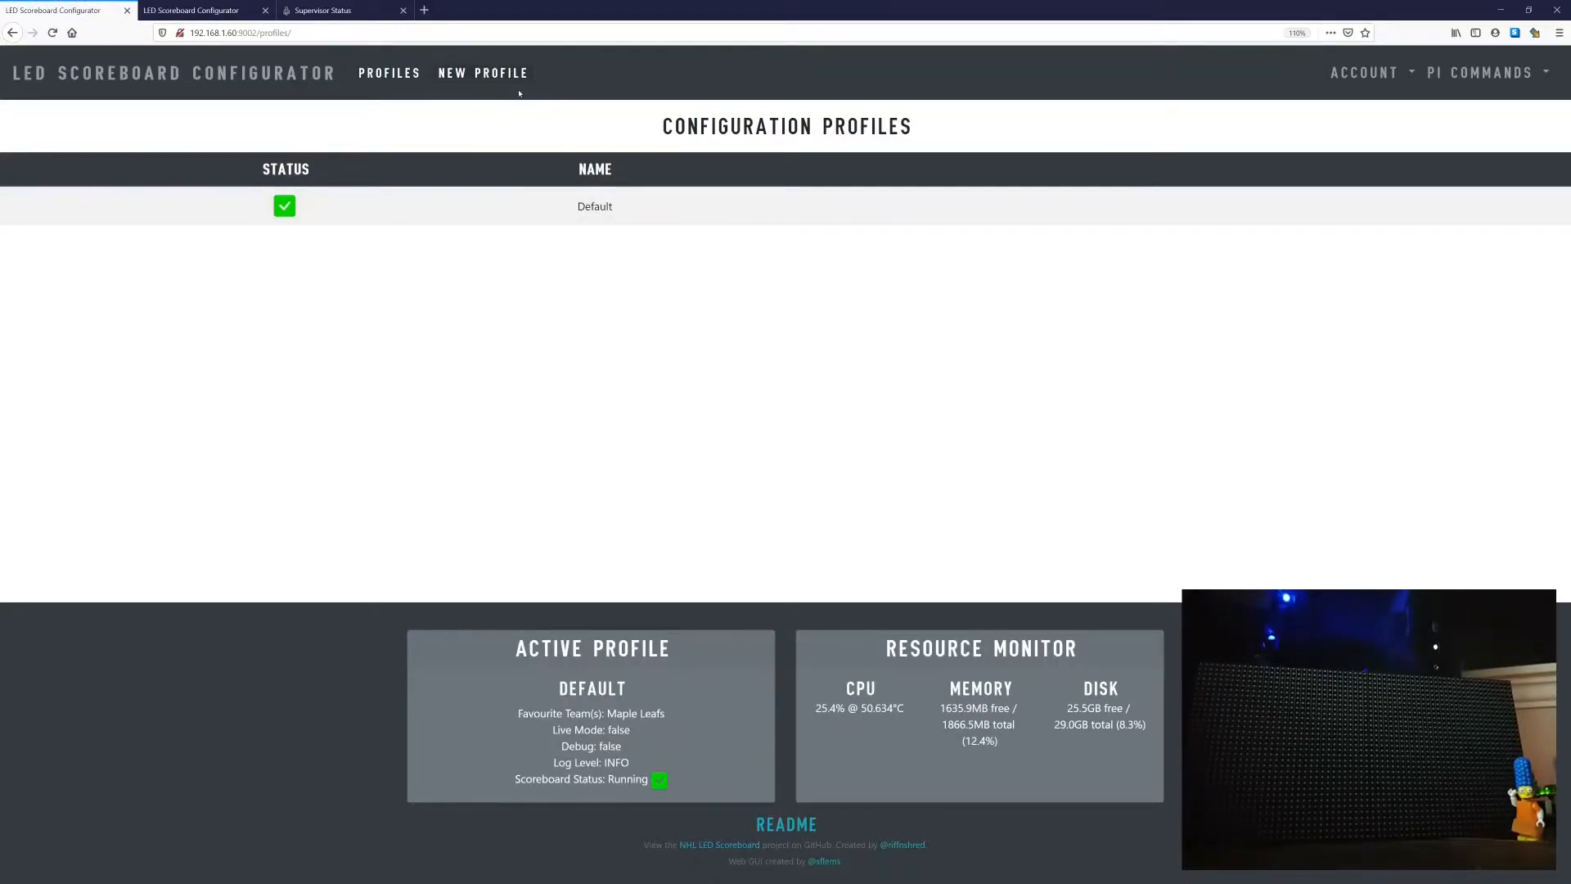
click(506, 75)
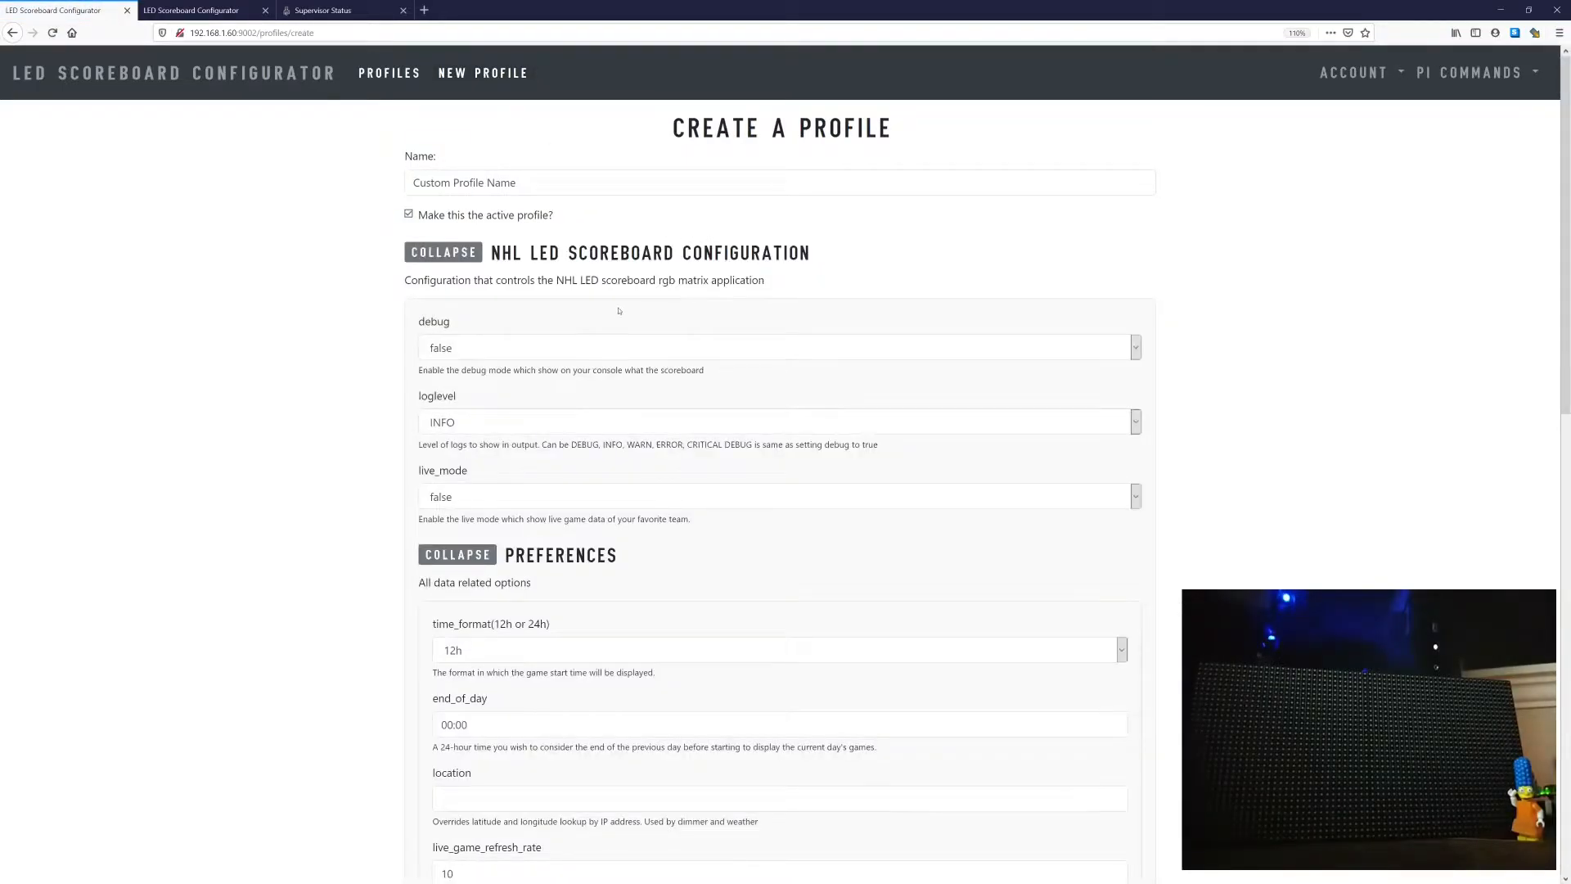
Step: Disable the screensaver in the SBIO settings of the new profile
scroll(607, 370, down, 9)
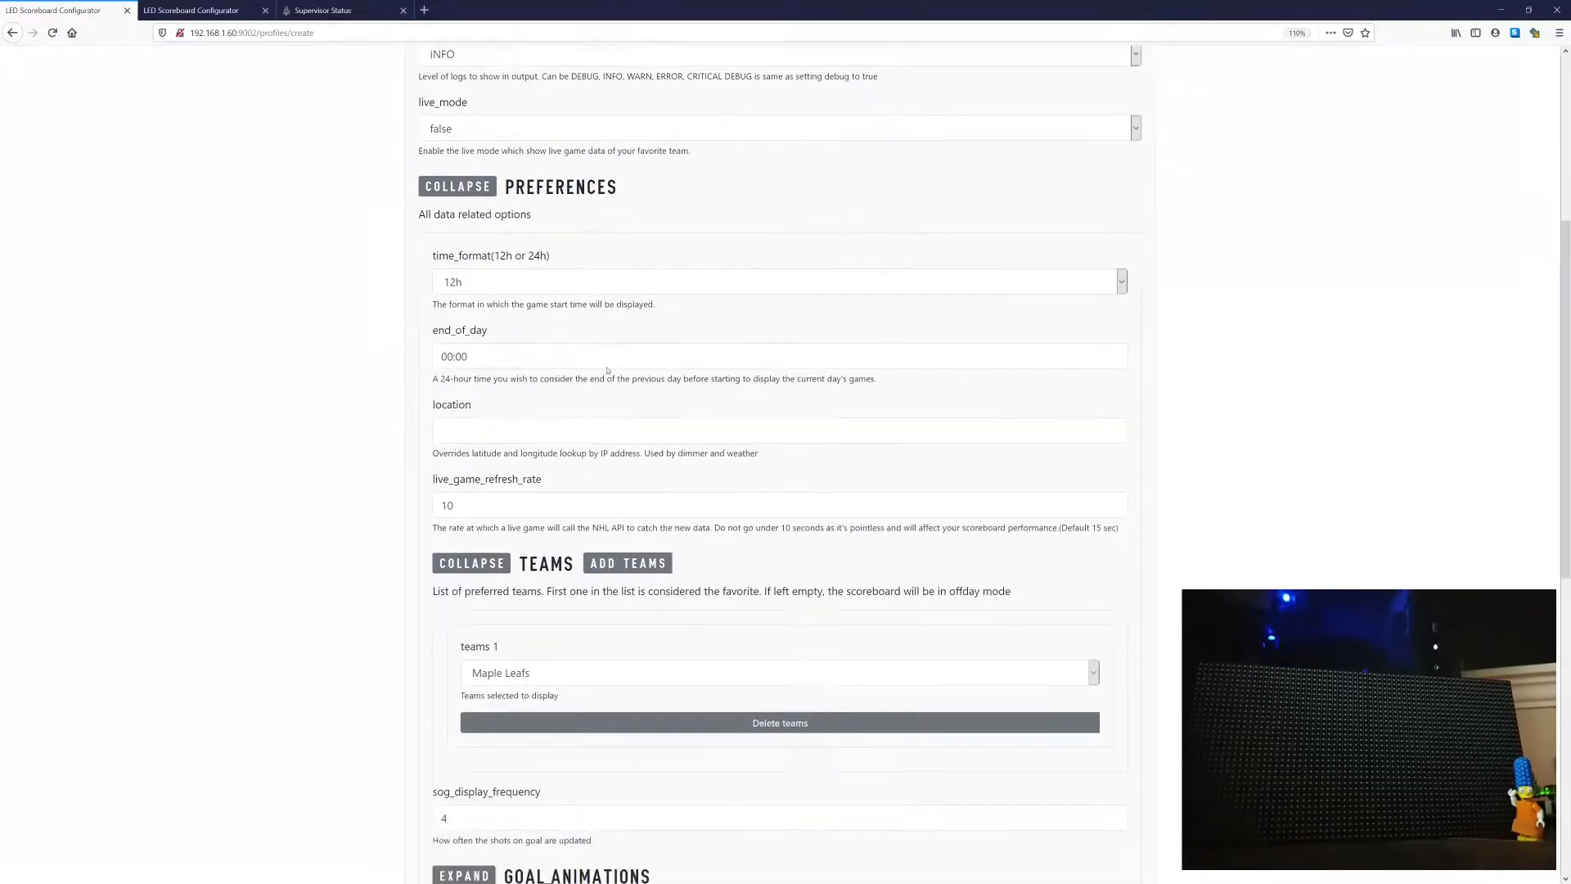
scroll(608, 367, down, 4)
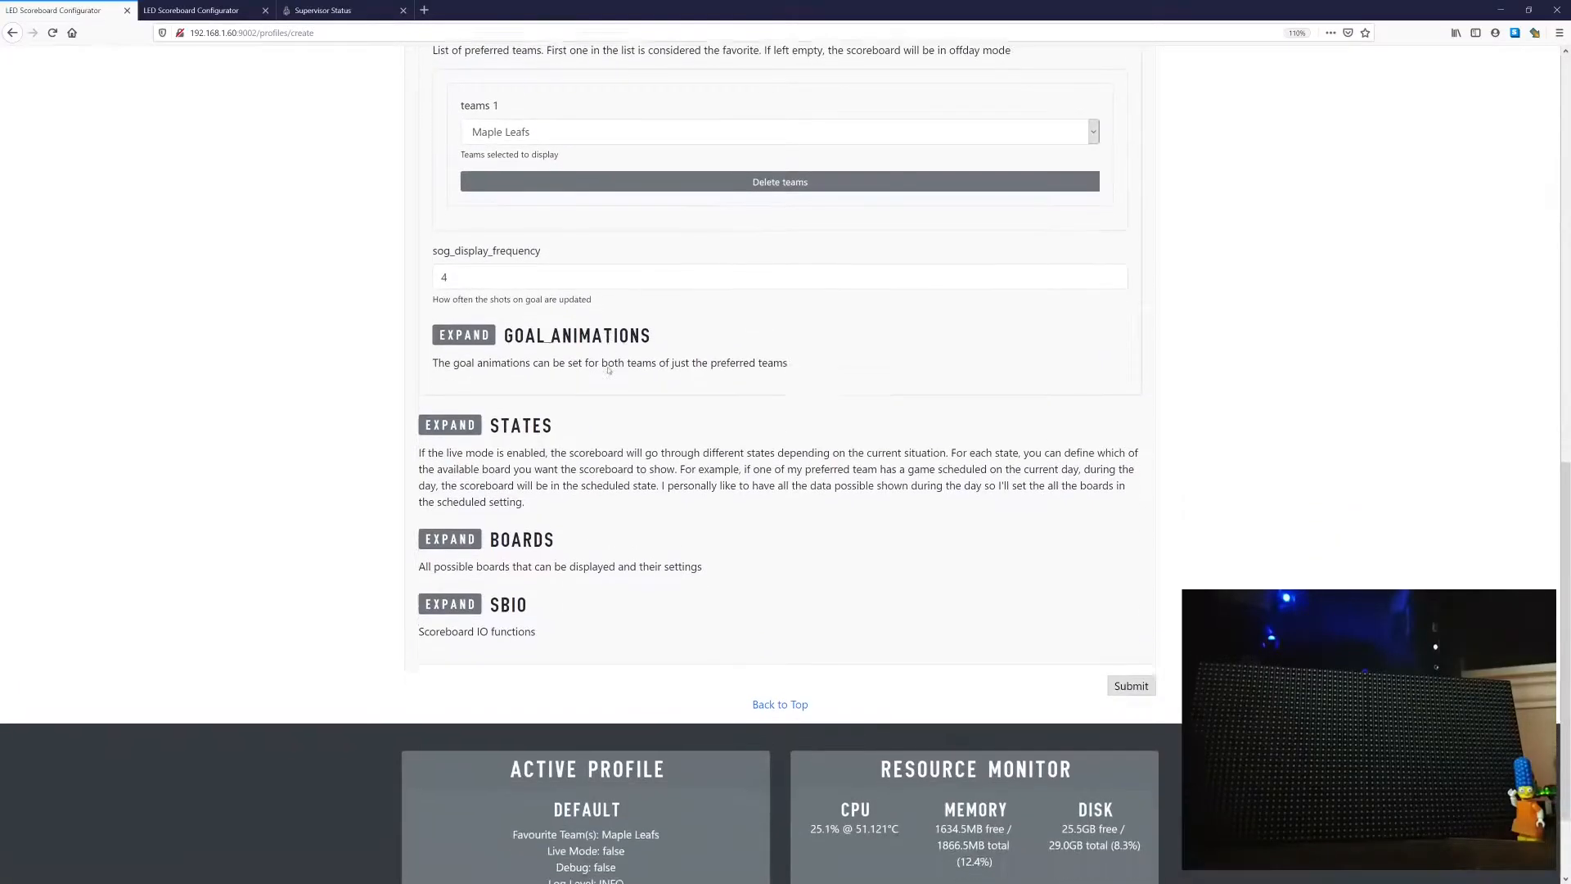
click(451, 485)
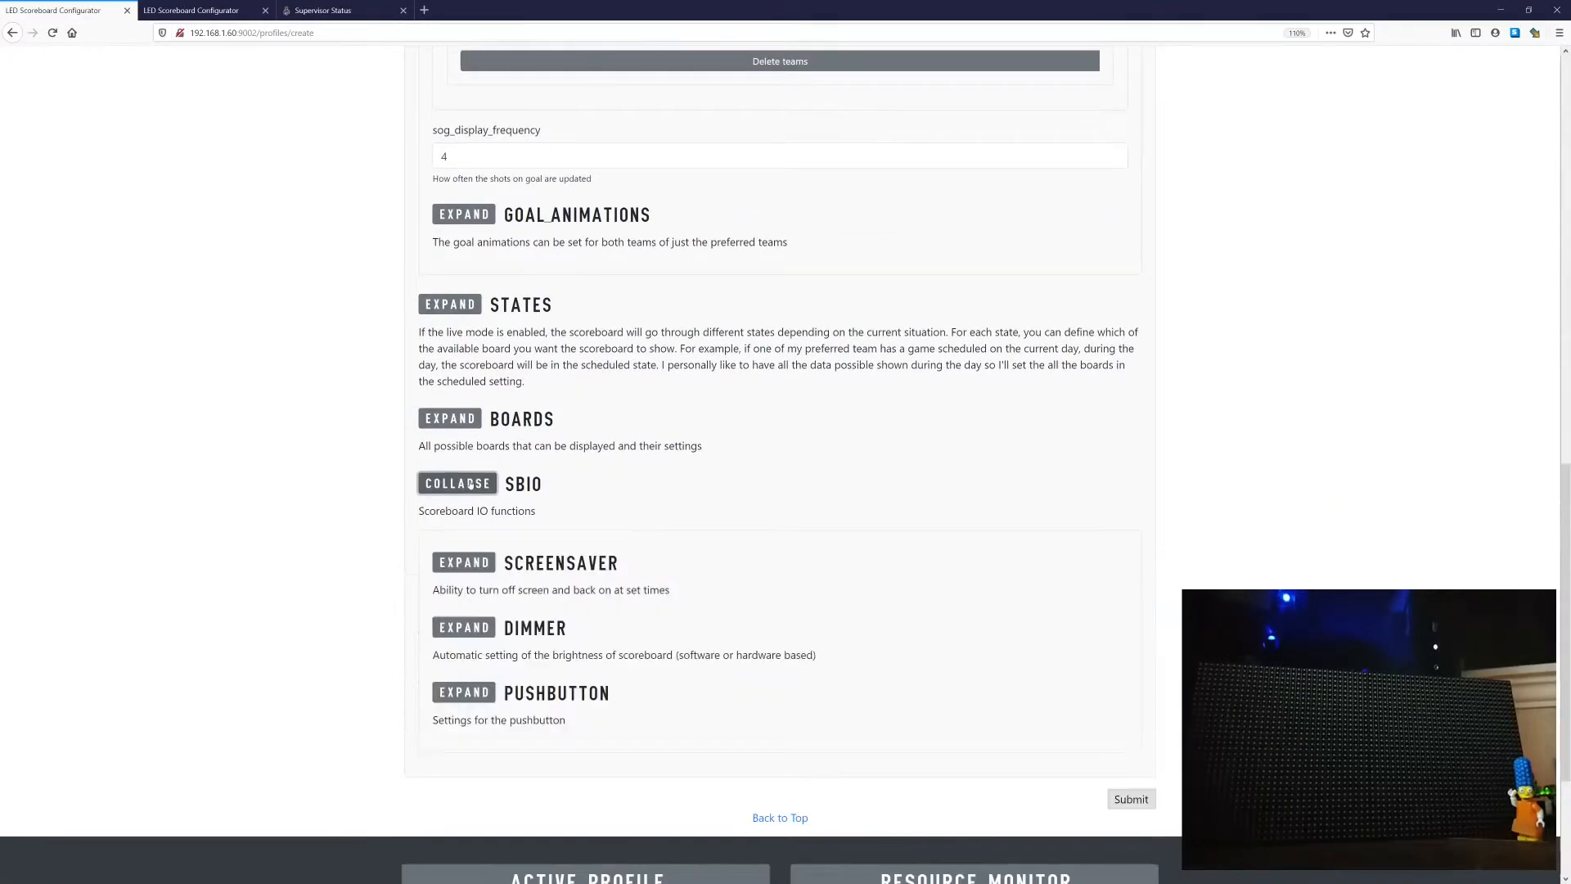
click(476, 569)
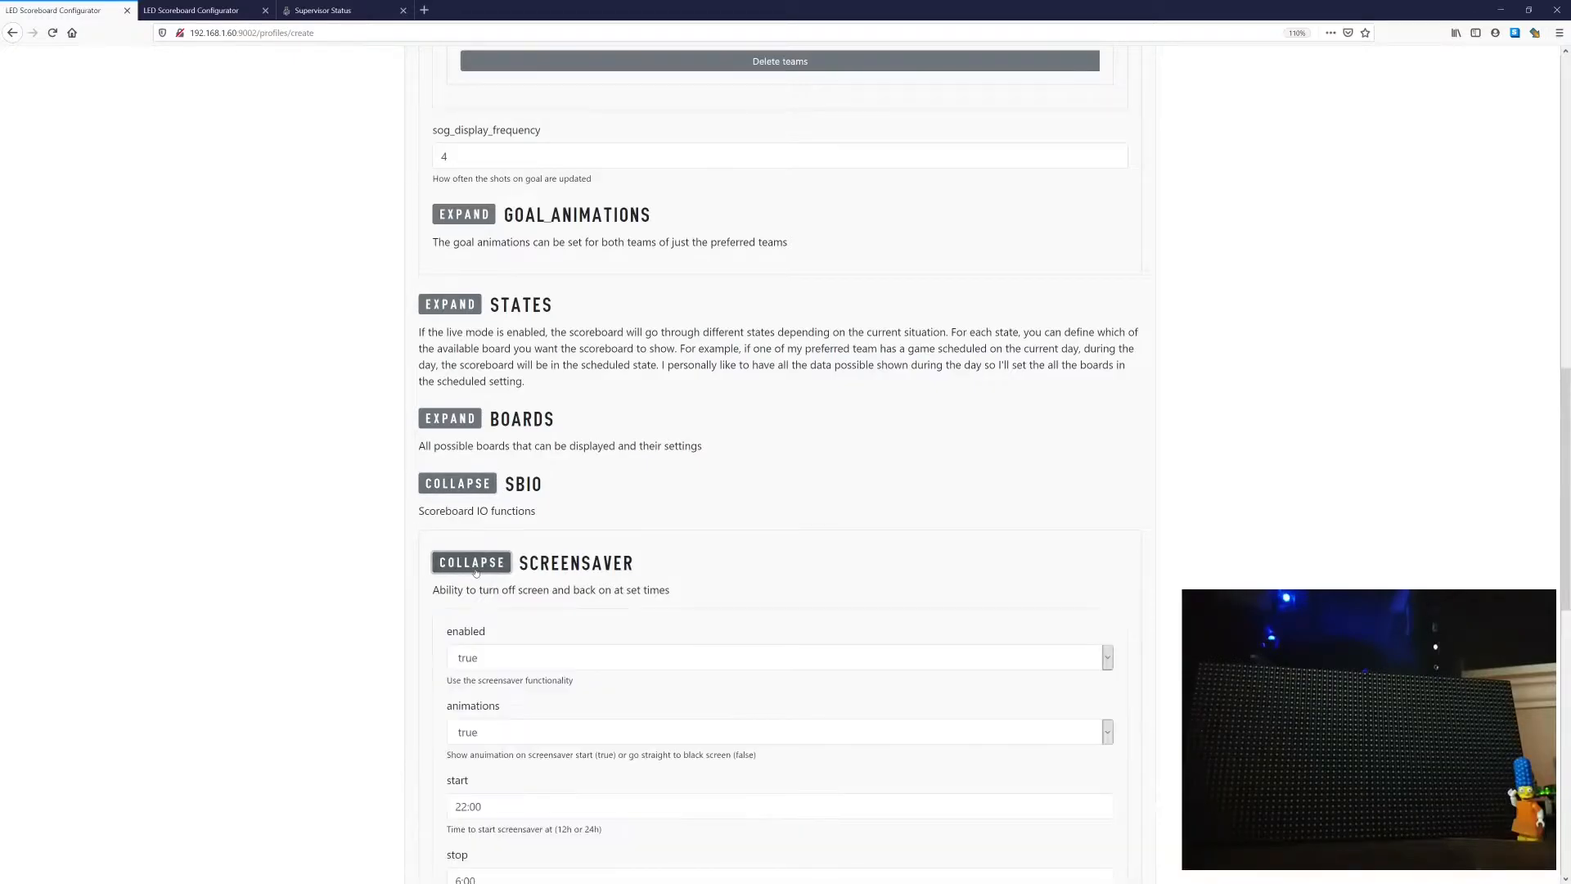
scroll(479, 572, down, 3)
click(523, 511)
click(524, 556)
click(473, 416)
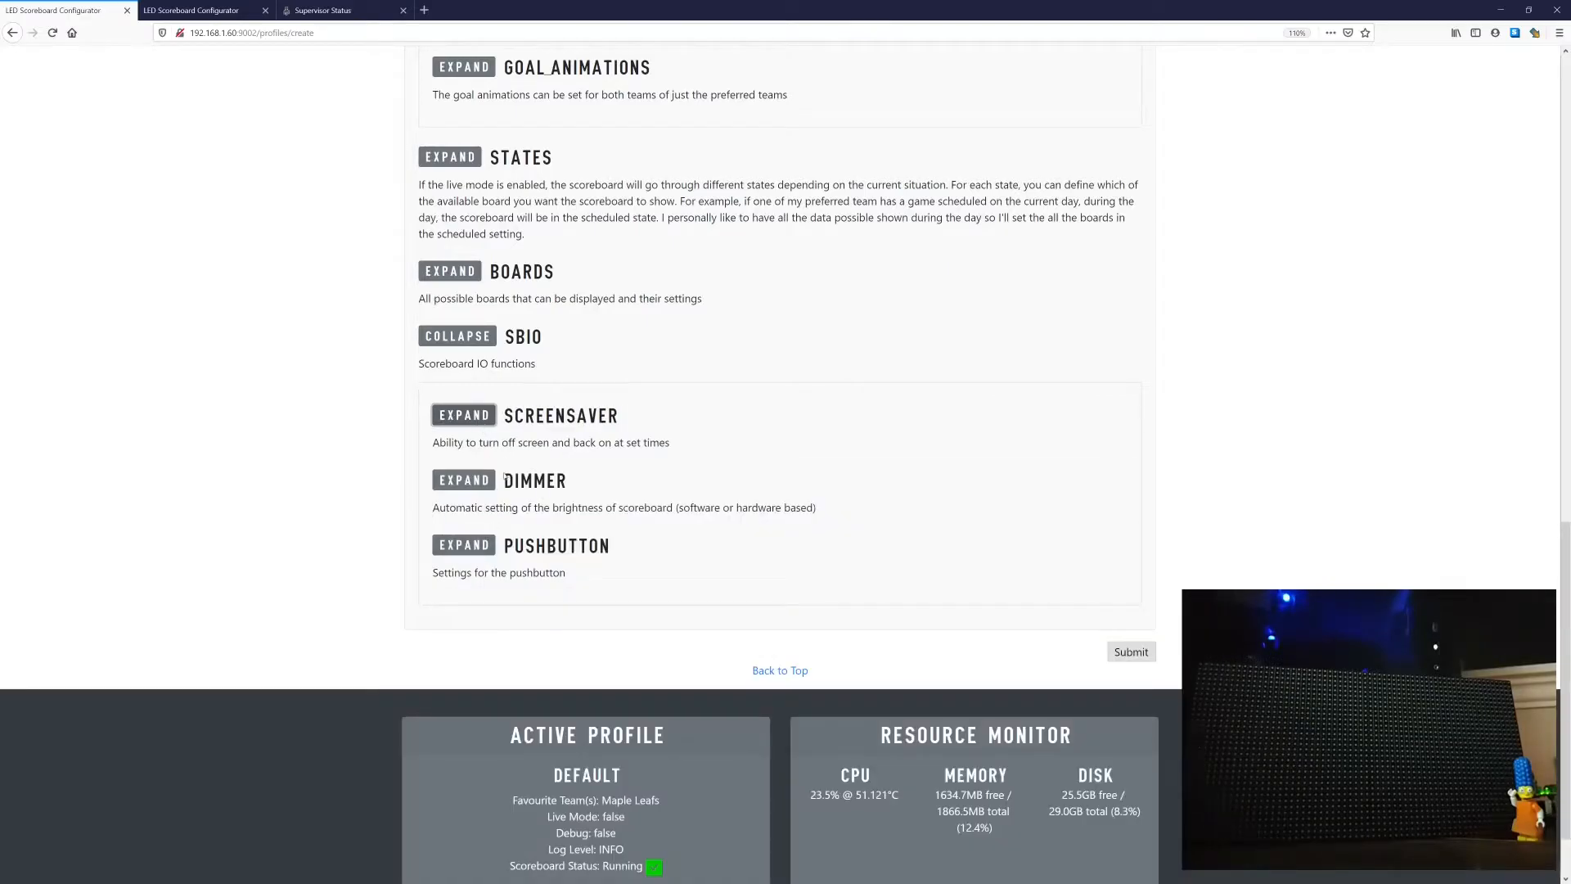
Step: Set the weather board's enabled option to true in the Boards settings, and collapse the Boards section
scroll(501, 489, up, 3)
click(457, 419)
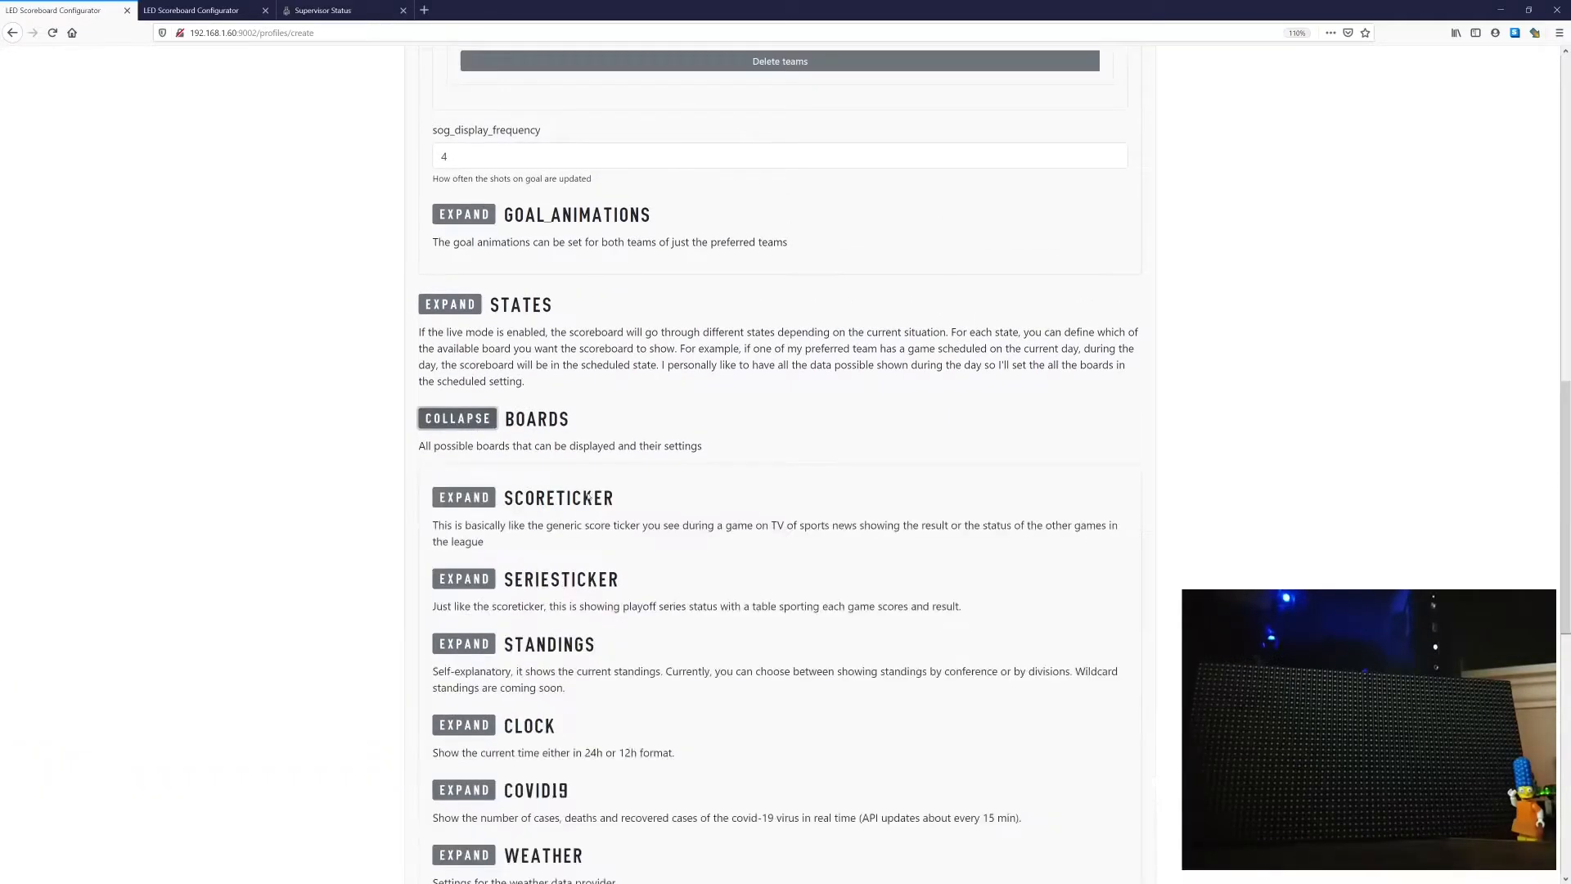
scroll(612, 506, down, 3)
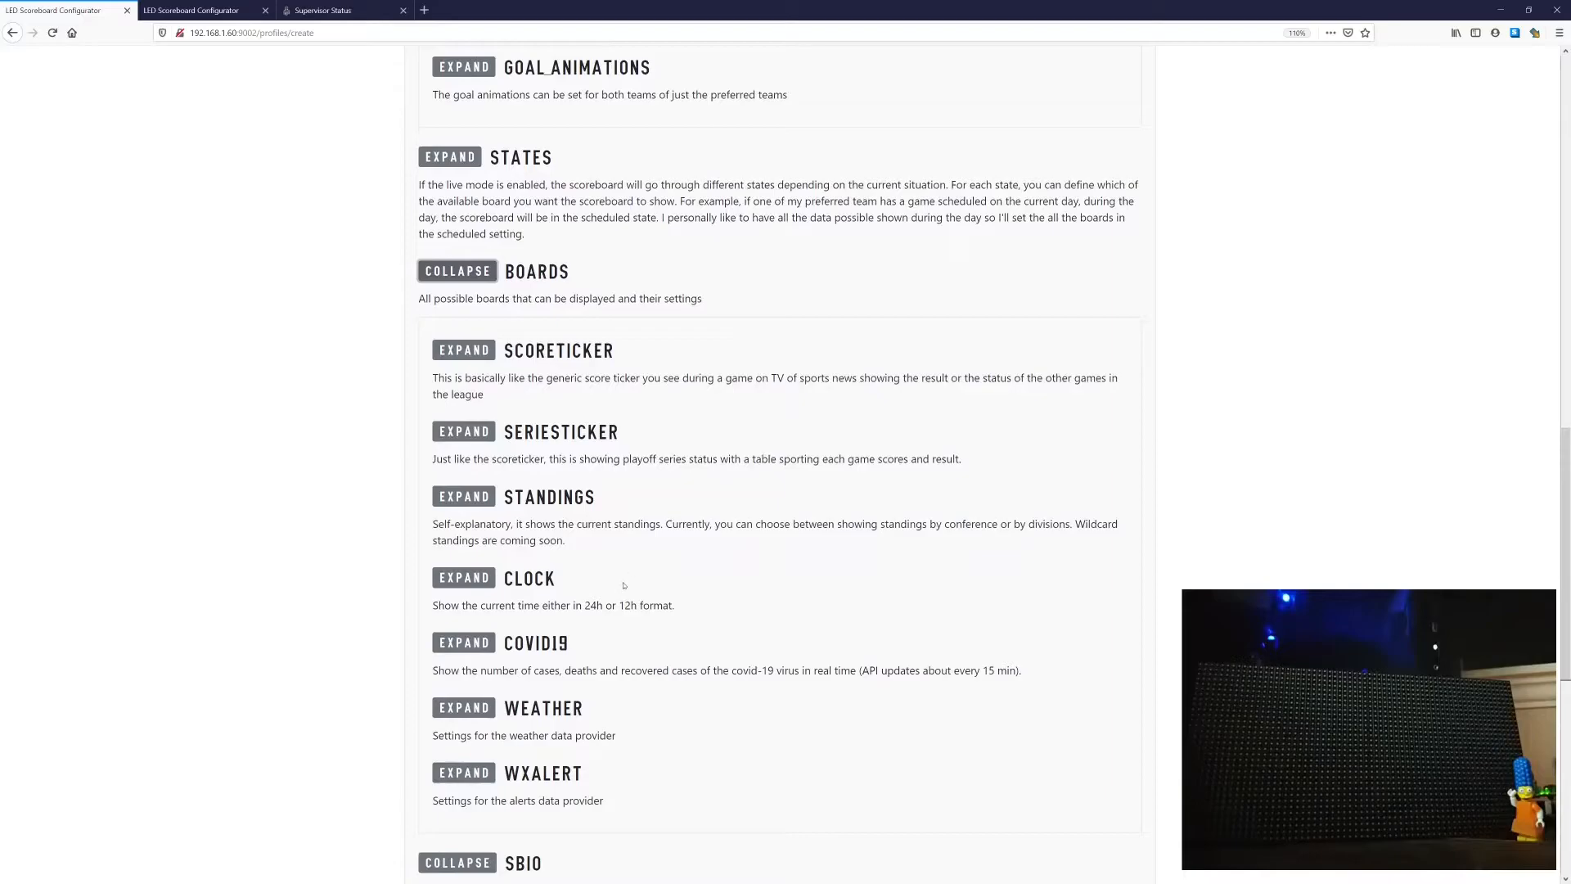
click(471, 712)
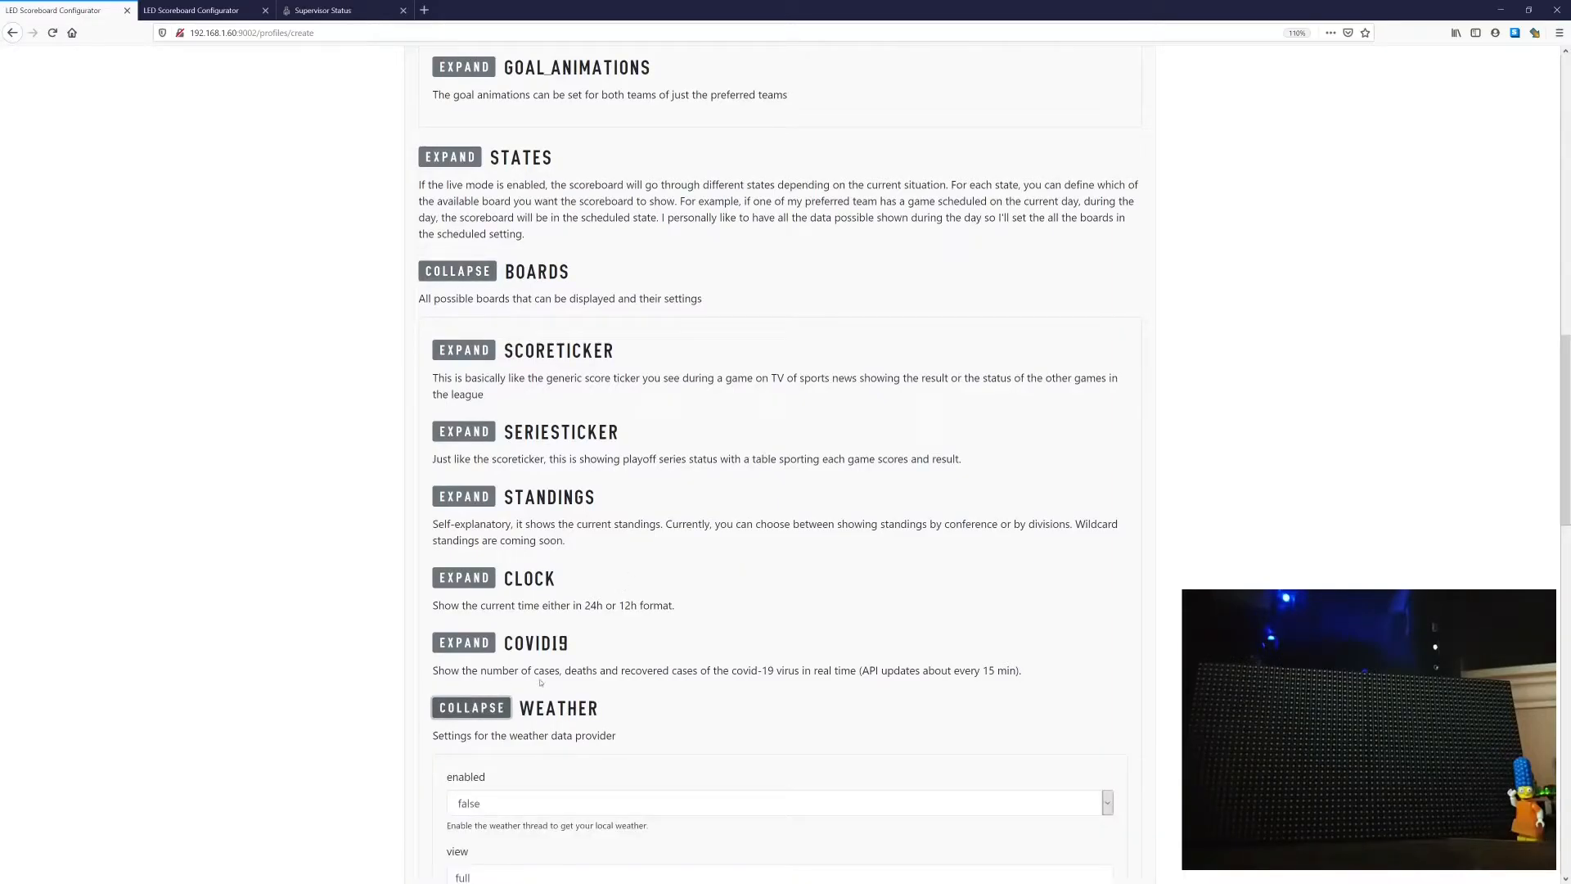
click(536, 802)
click(536, 829)
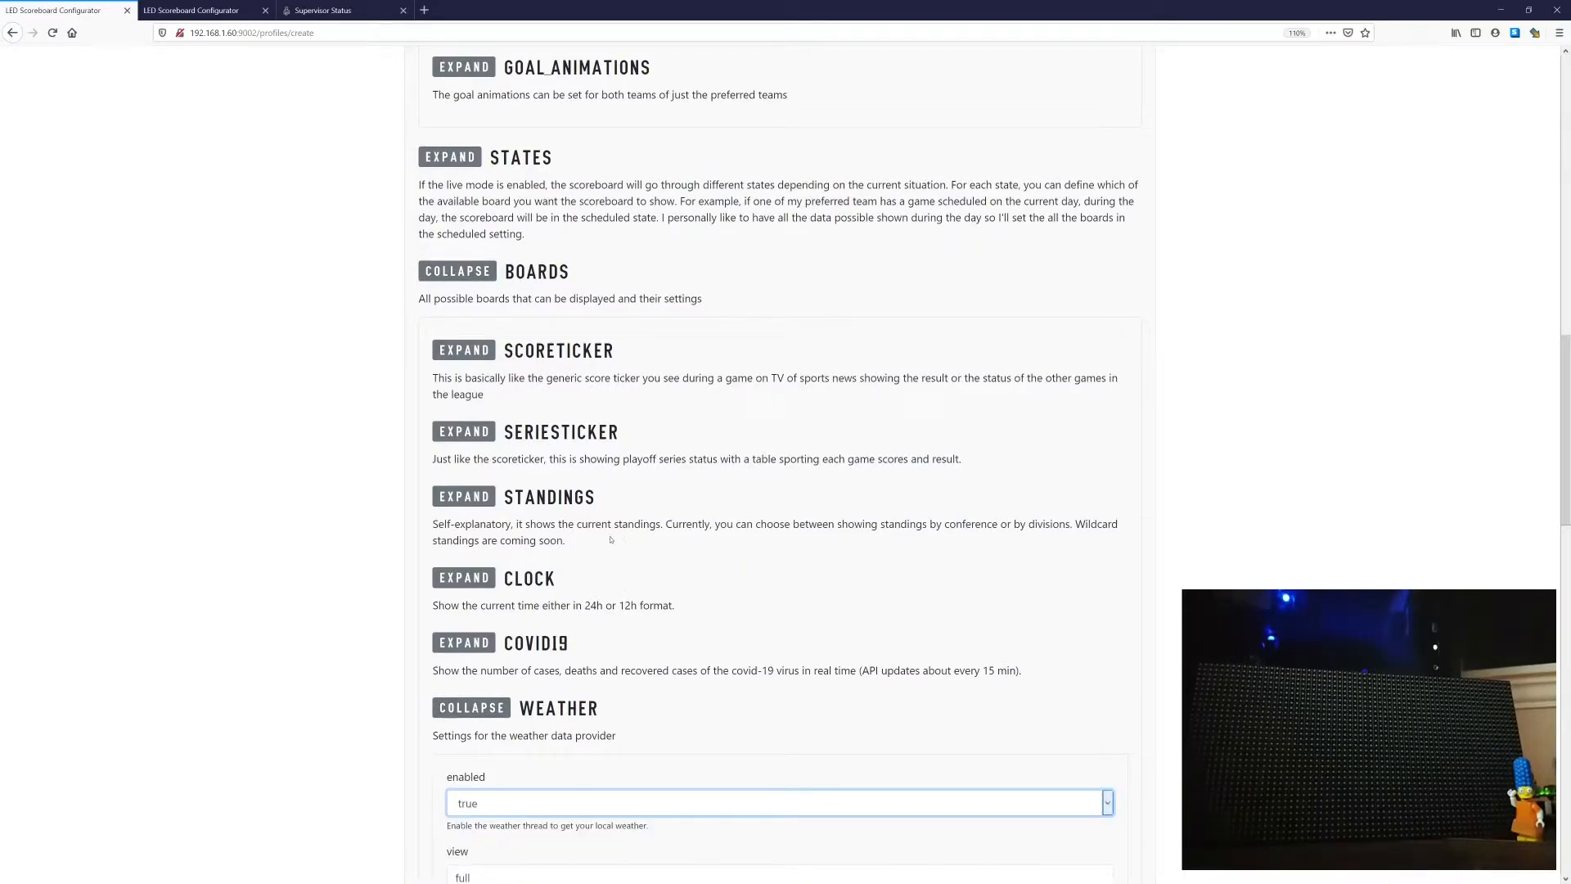
click(506, 707)
click(477, 272)
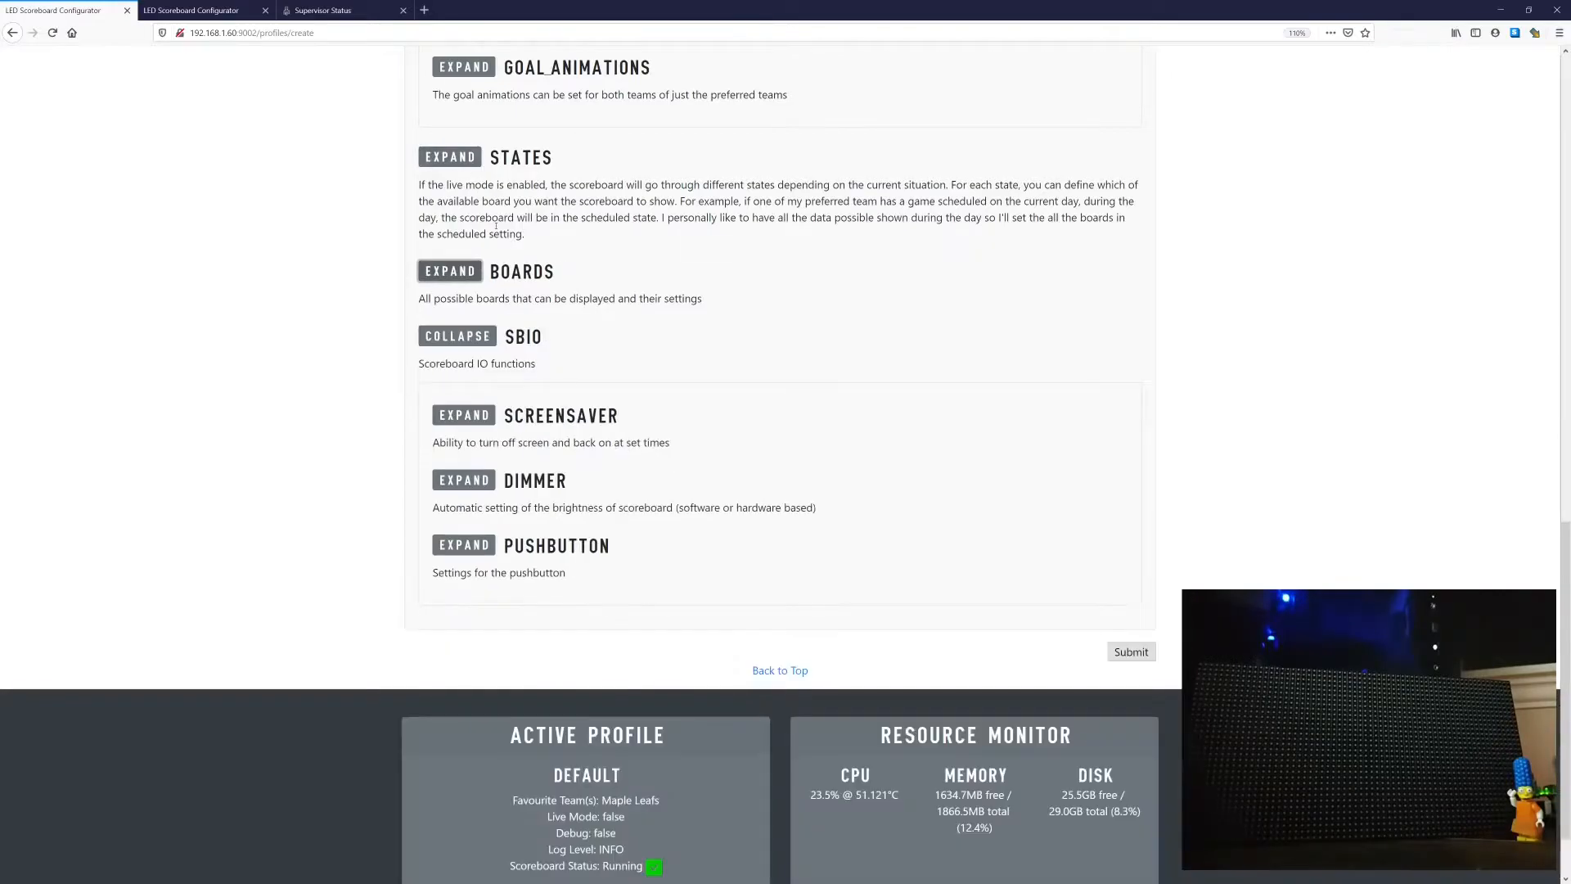
Step: Add a fourth board to the Off_Day state and set it to weather
click(454, 231)
click(464, 358)
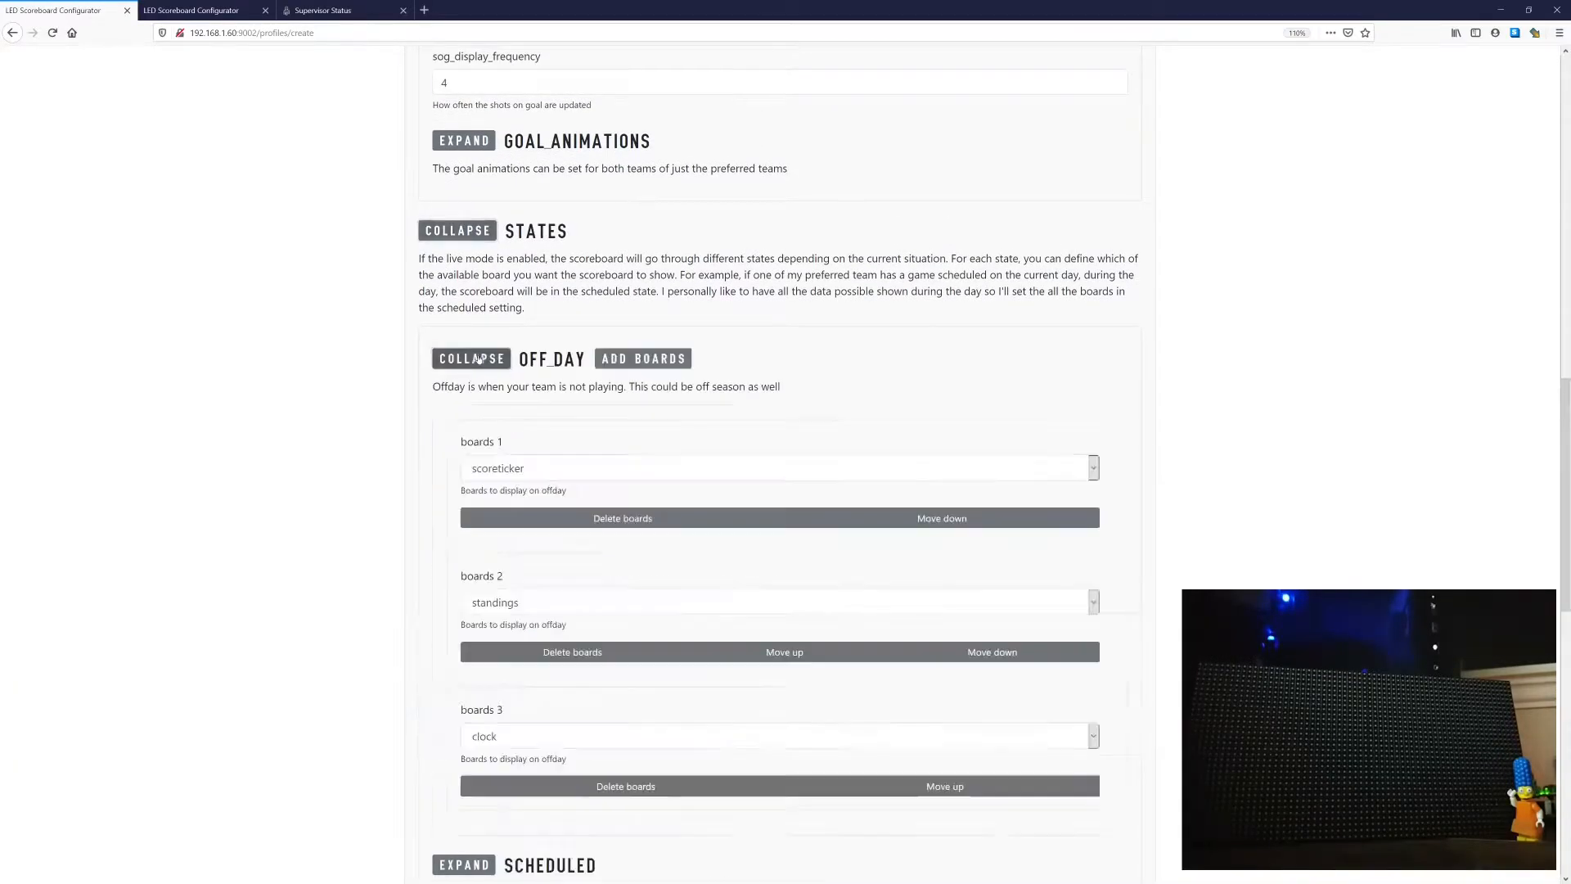
scroll(586, 541, down, 3)
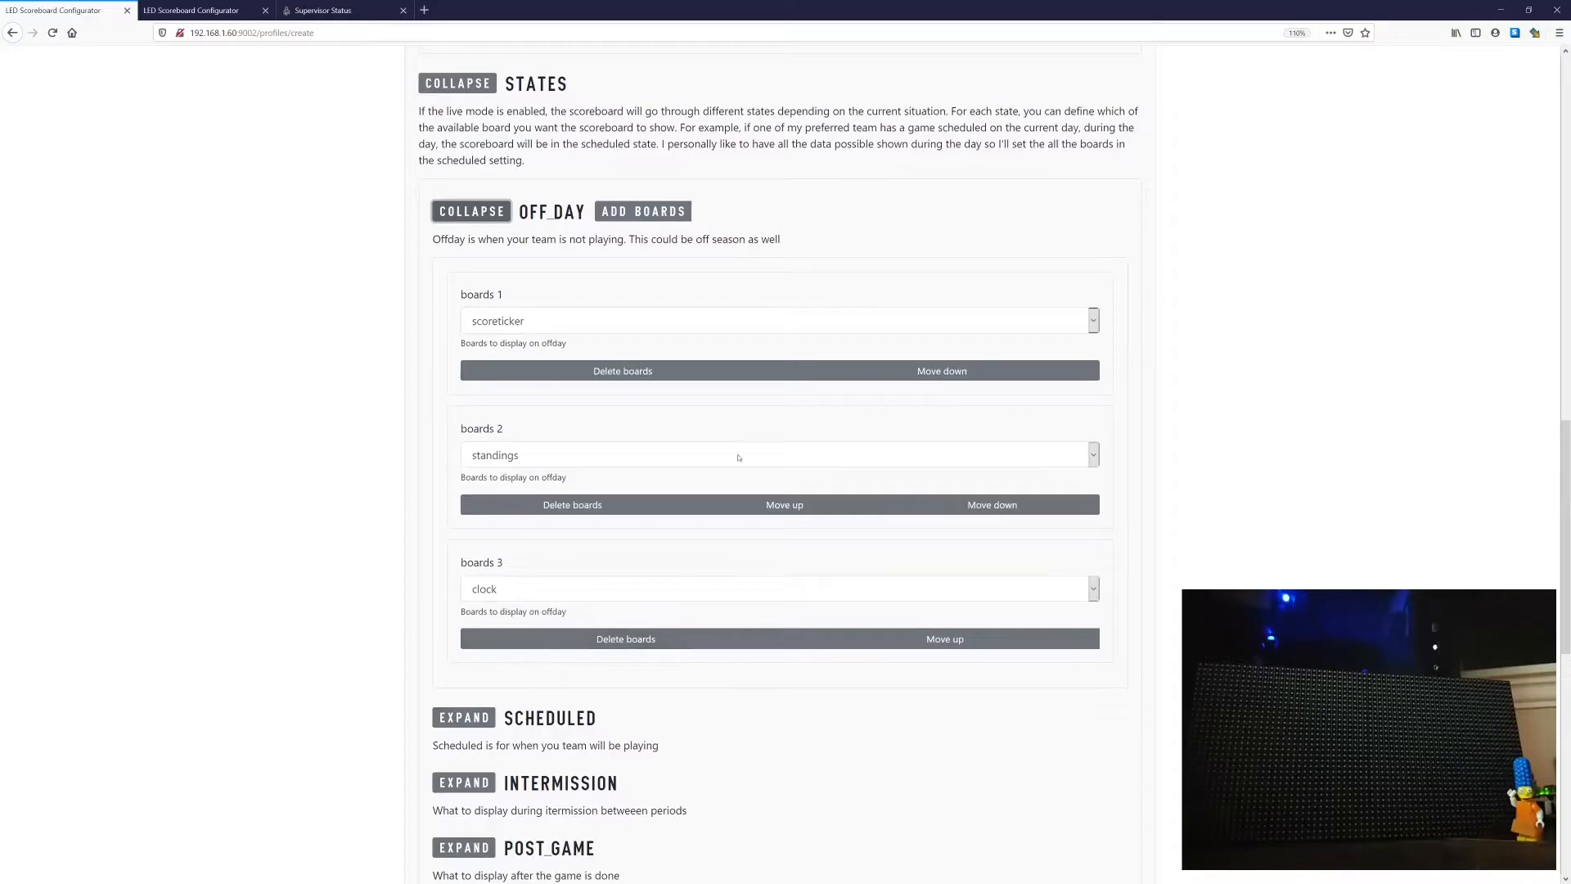
click(647, 214)
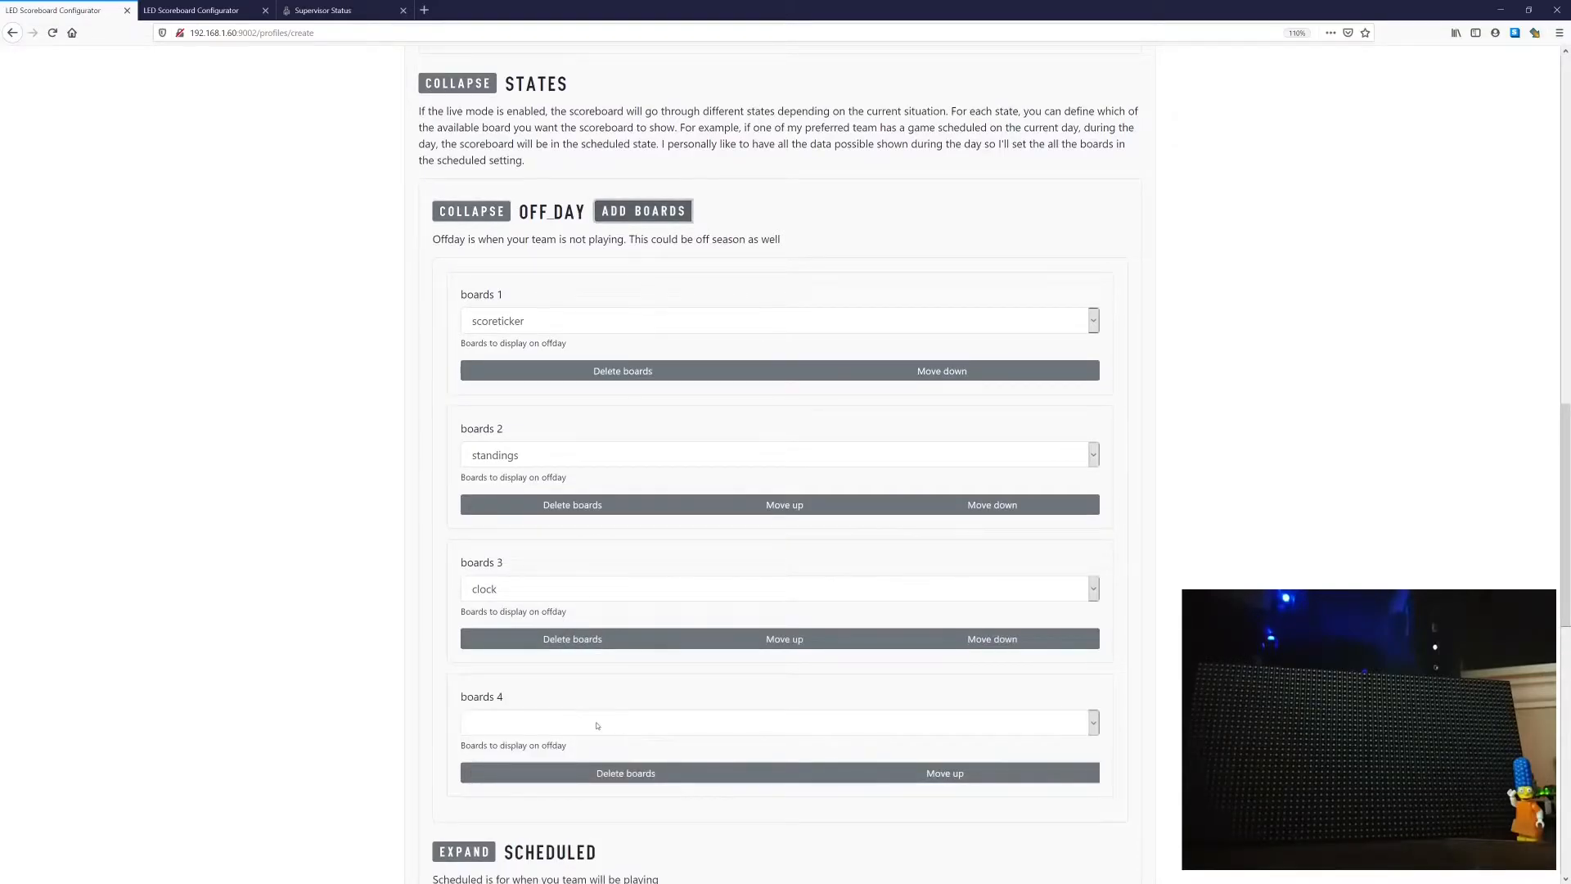
click(598, 723)
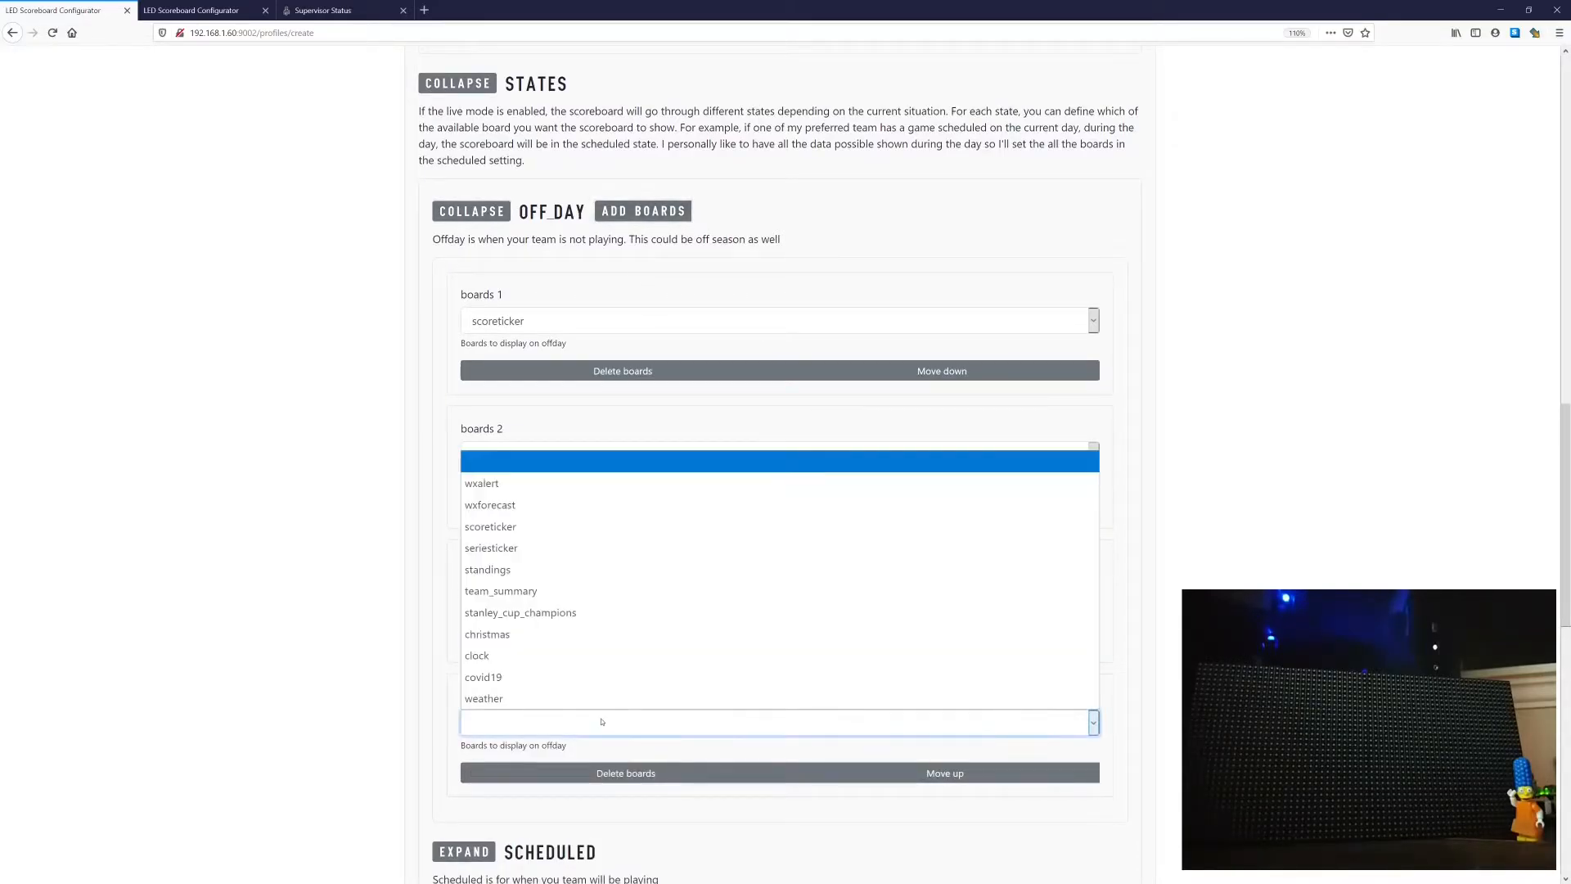
click(556, 700)
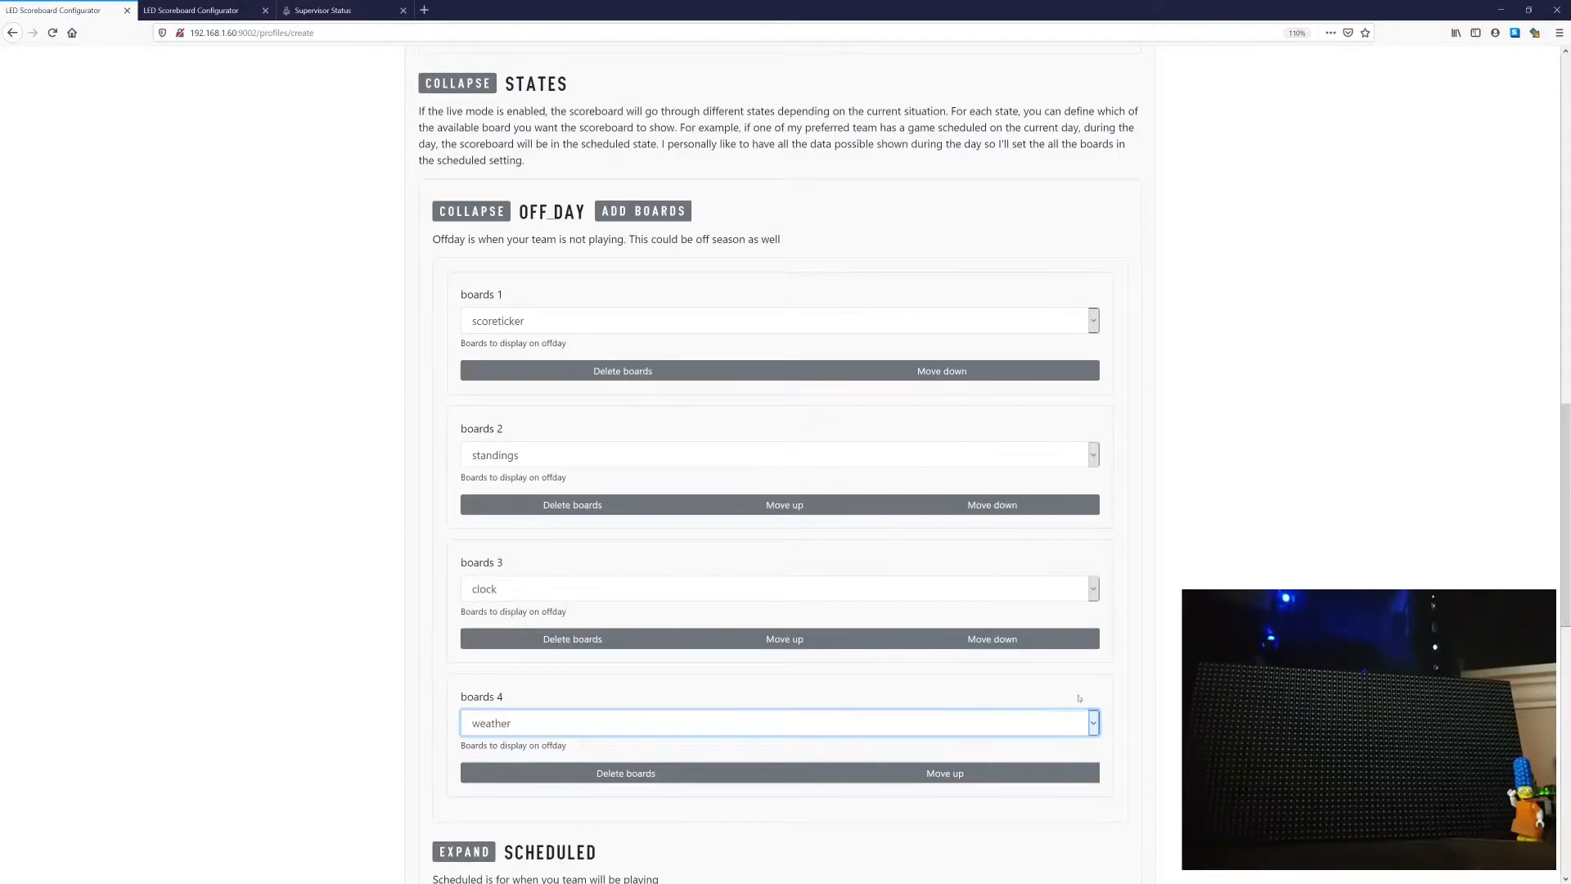
click(850, 561)
scroll(850, 557, down, 5)
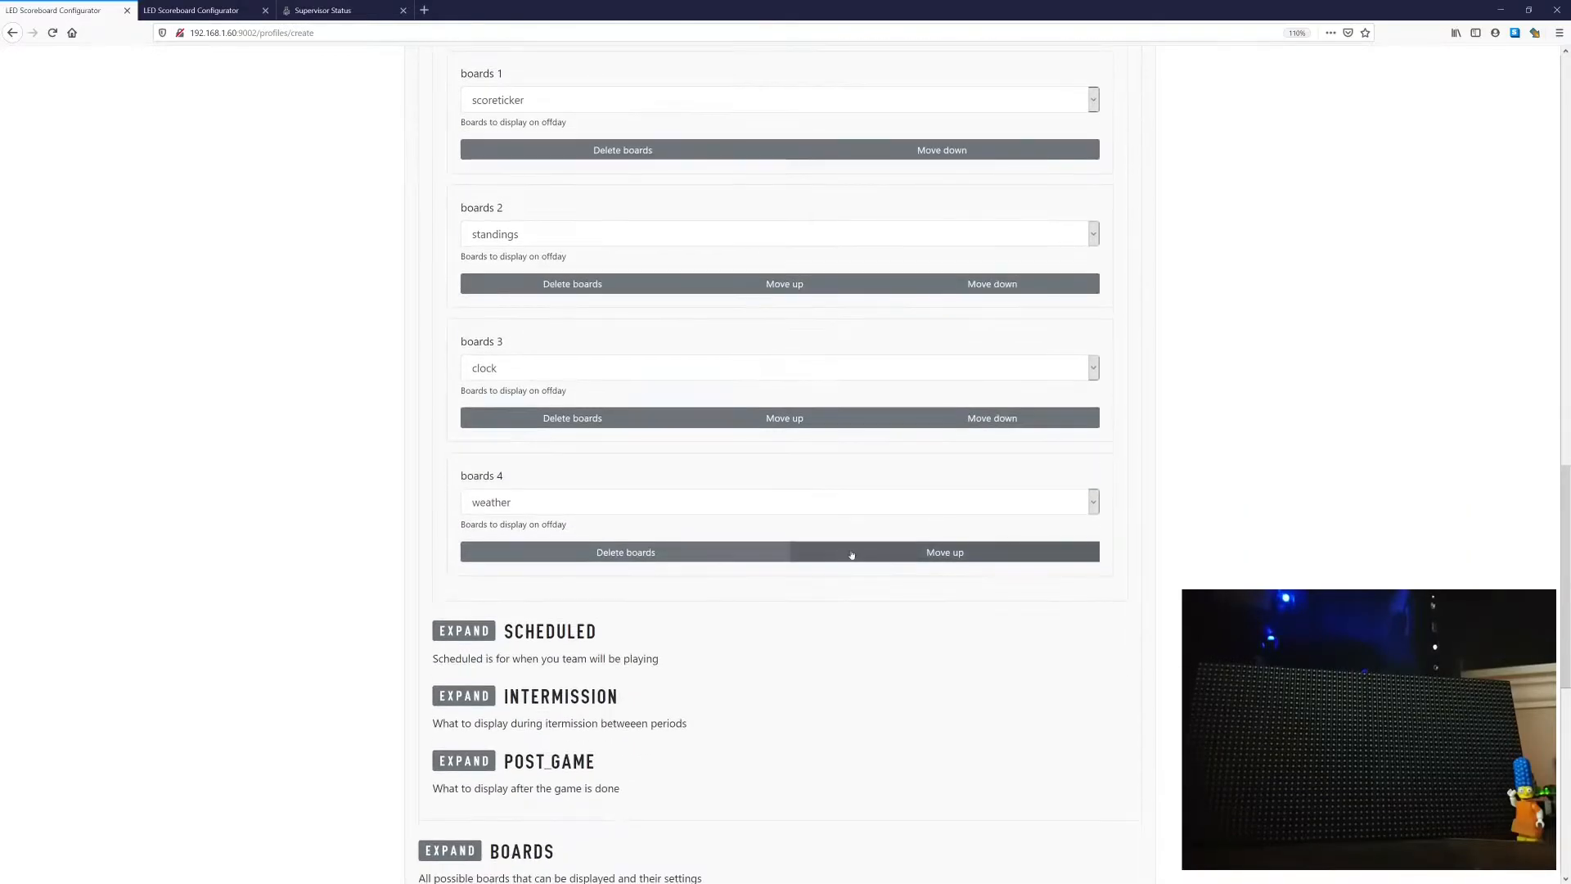
Step: Save the new profile as the active one, keeping the name Custom Profile Name
scroll(849, 551, up, 10)
scroll(848, 537, up, 8)
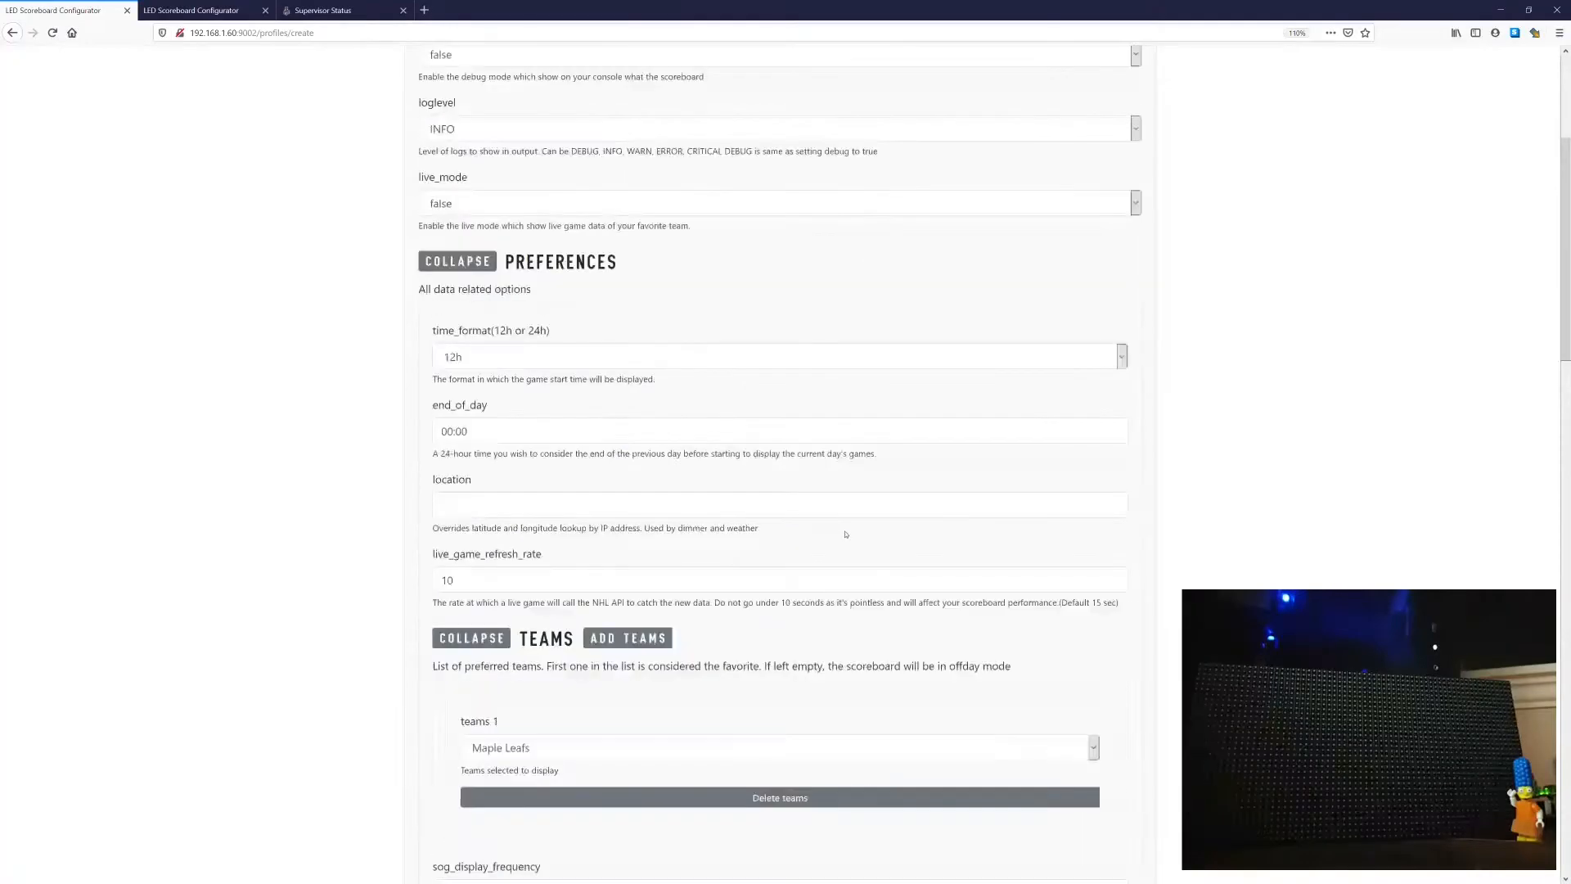
scroll(846, 529, up, 4)
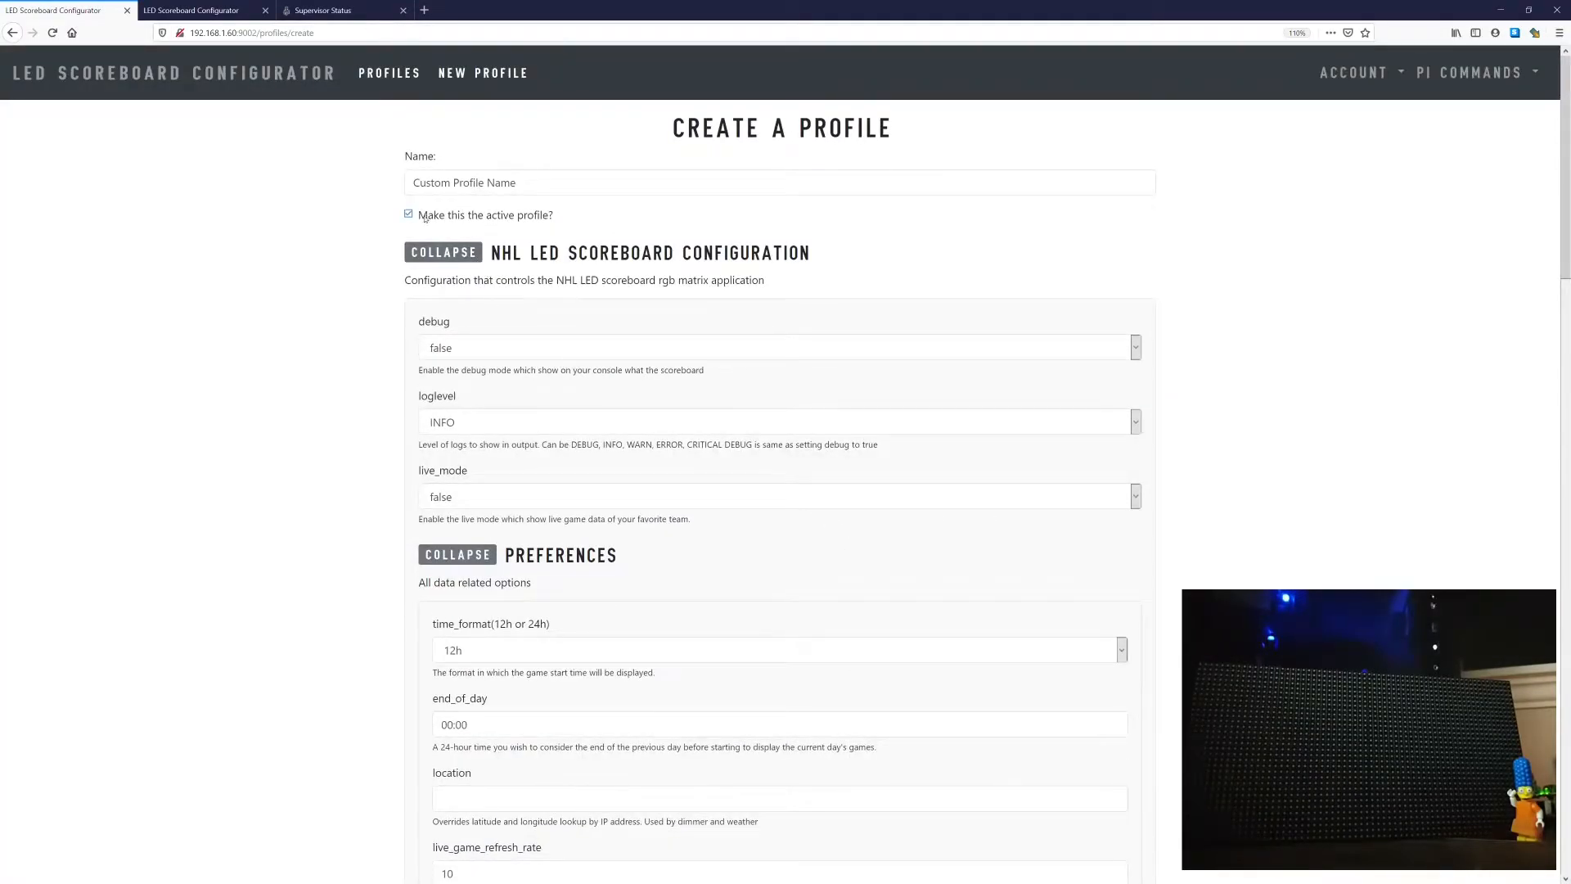
click(477, 251)
click(1136, 309)
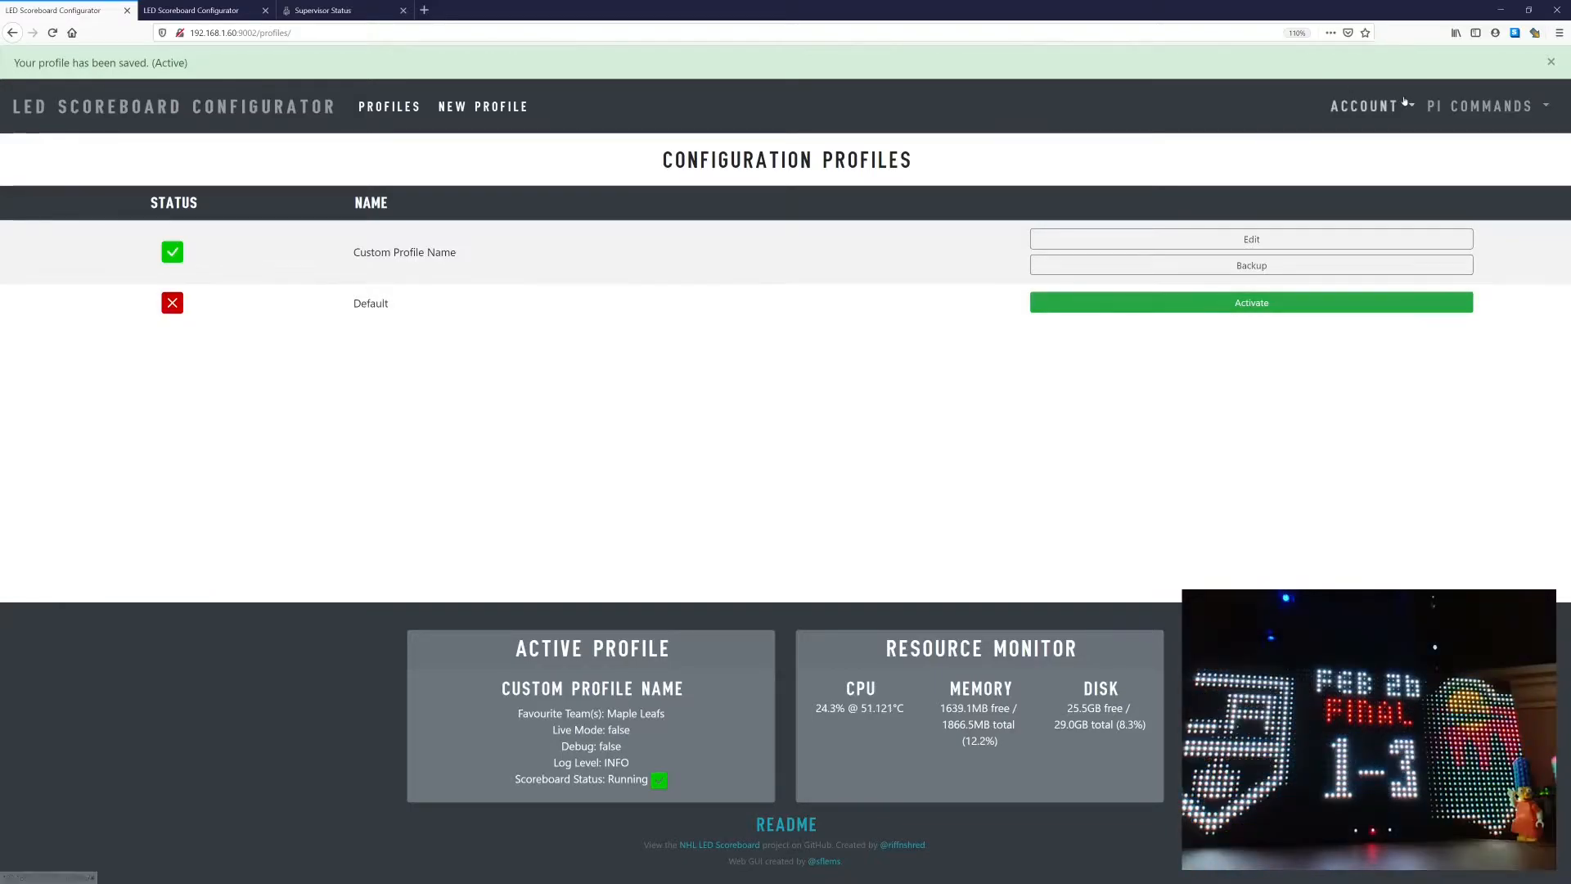
click(1532, 109)
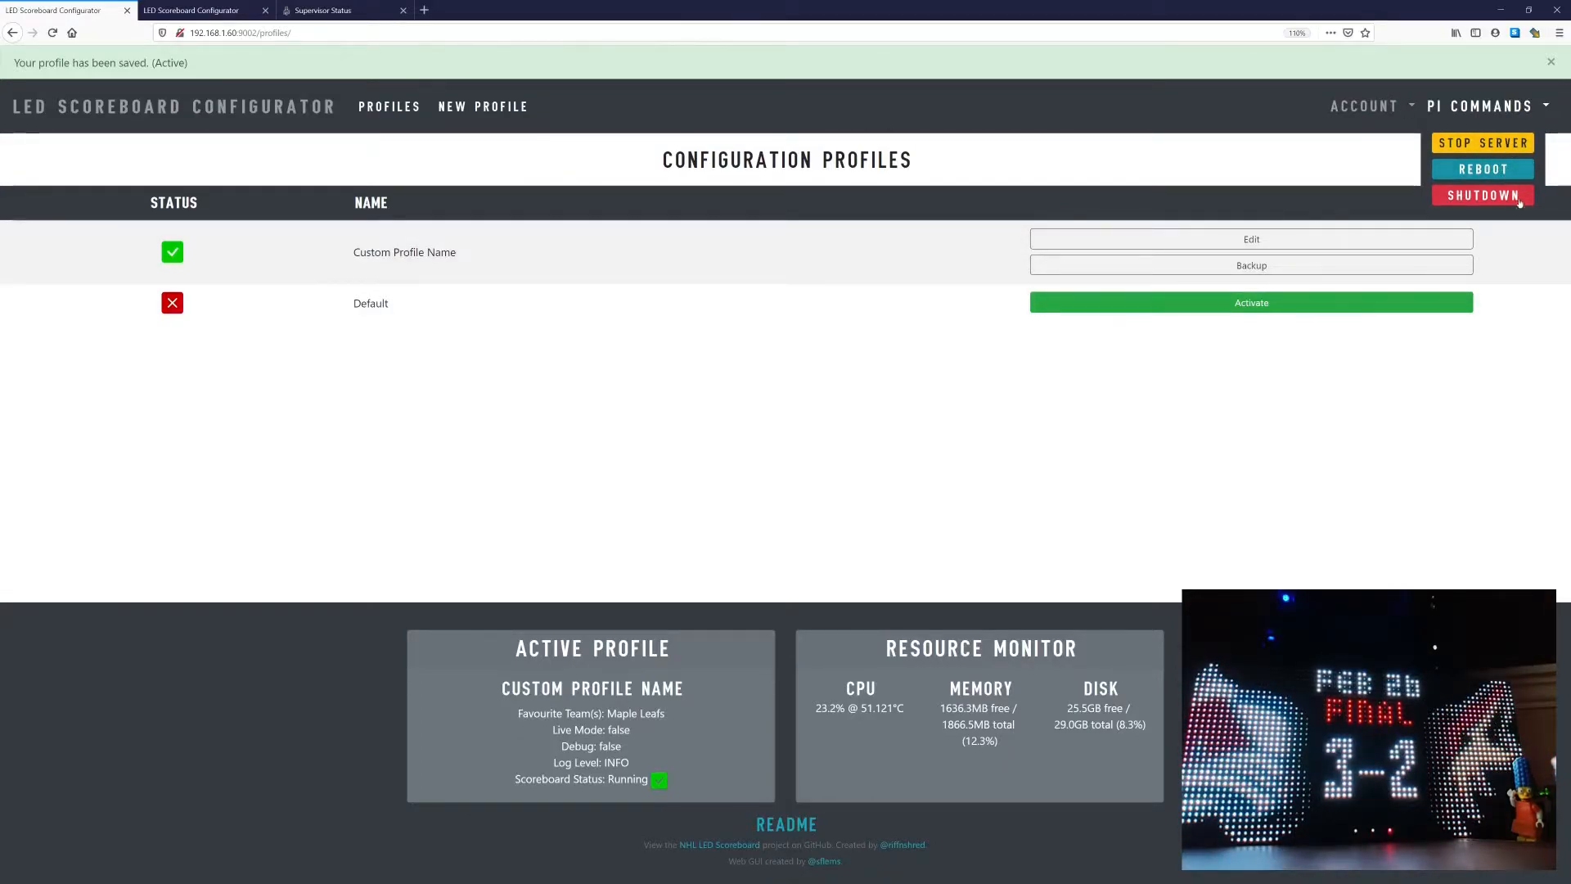
click(1034, 472)
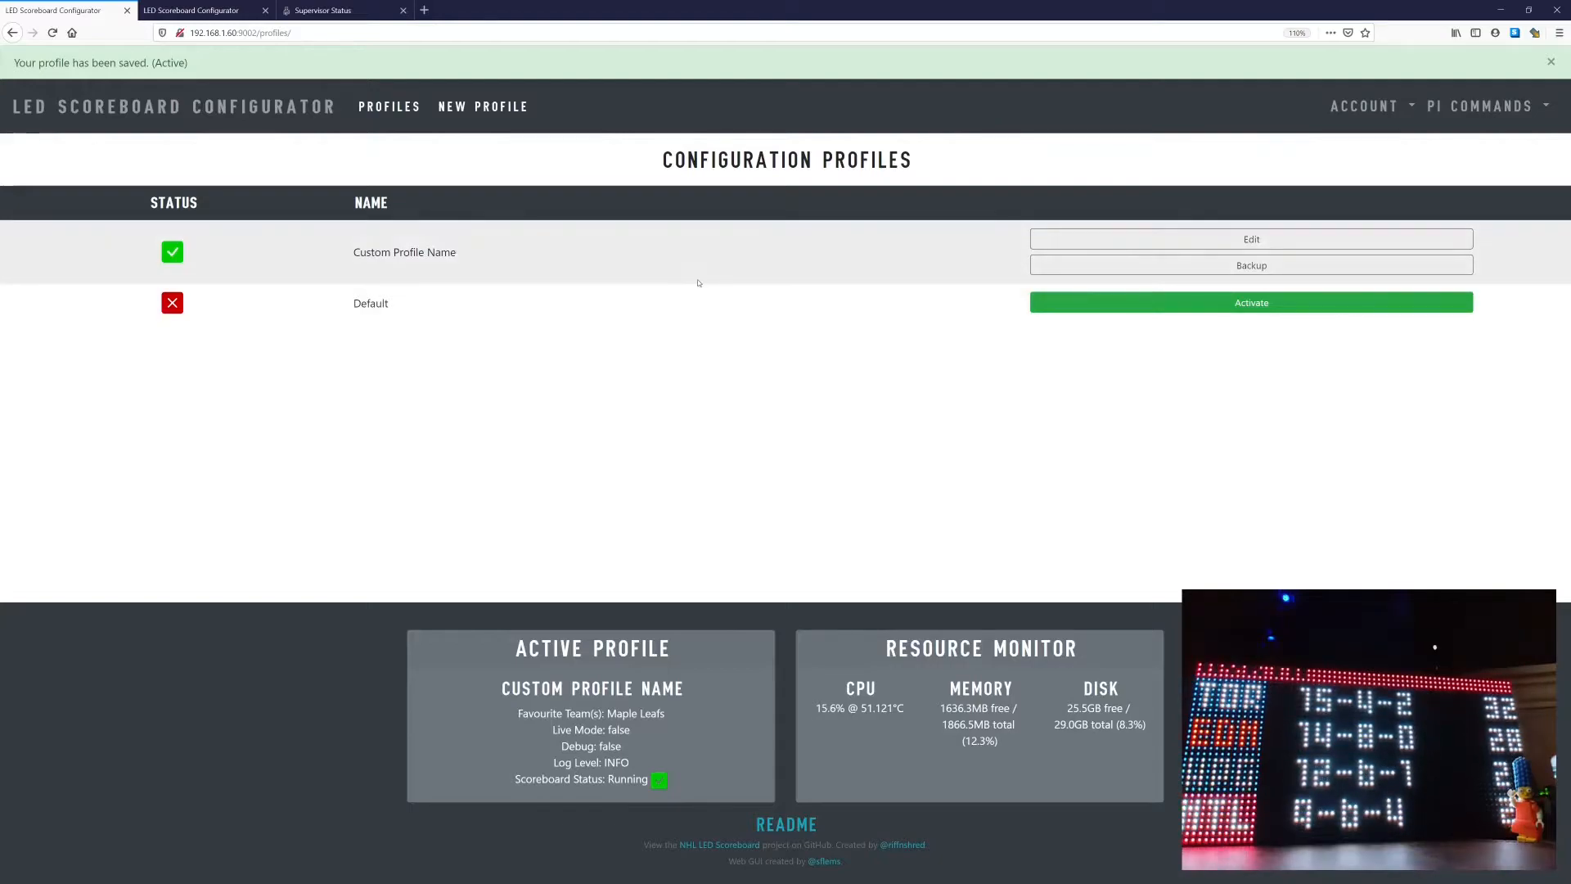
Step: Back up Custom Profile Name, and resubmit the profile from its edit form without changing any settings
click(1211, 266)
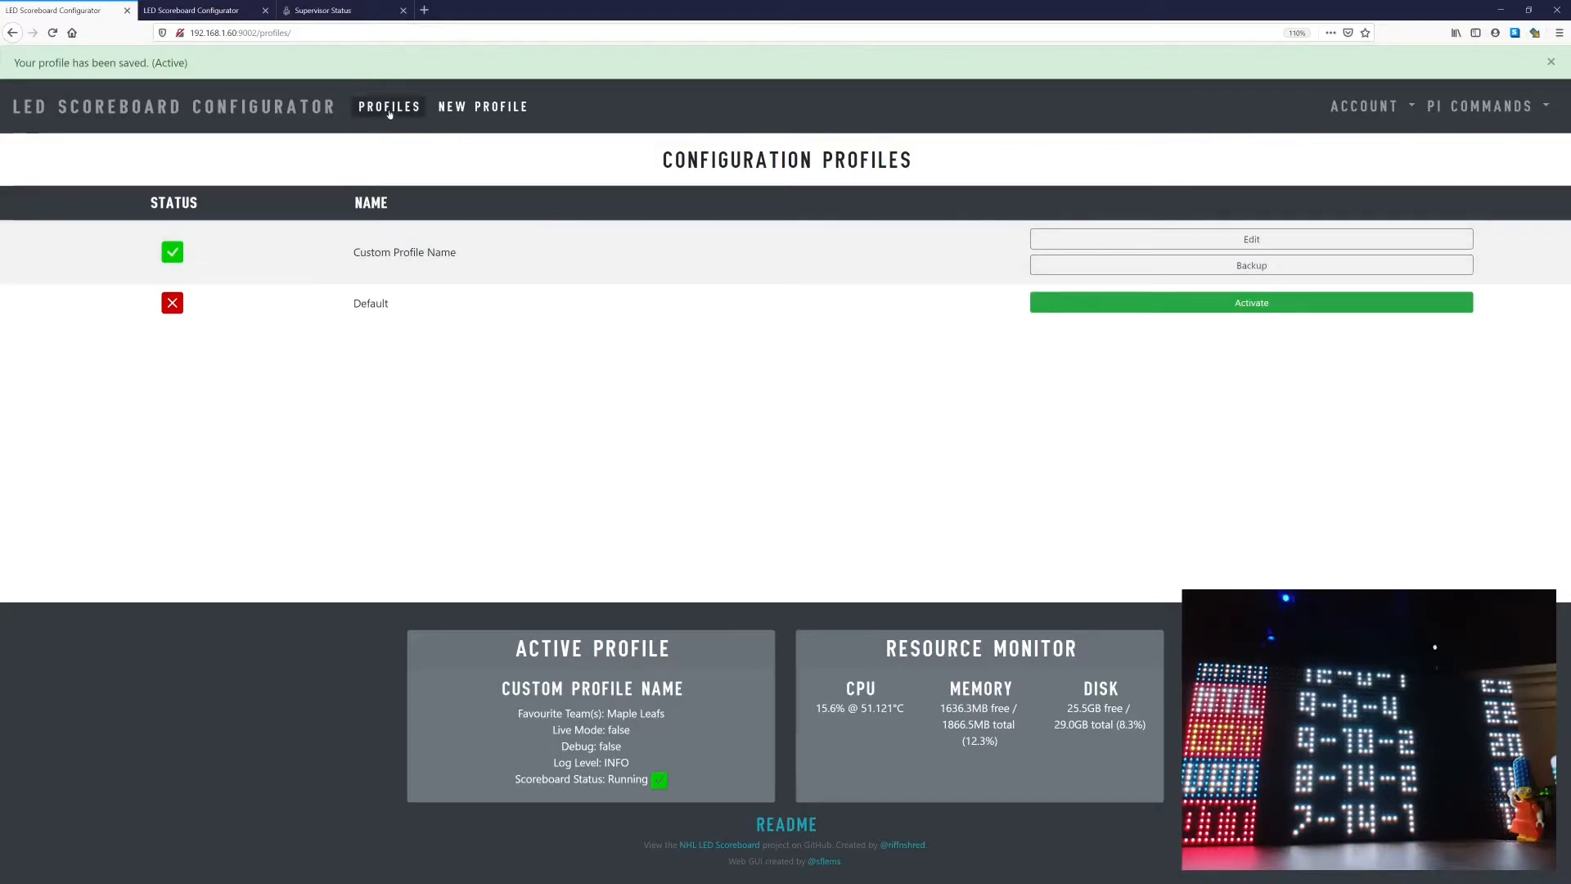
click(1272, 270)
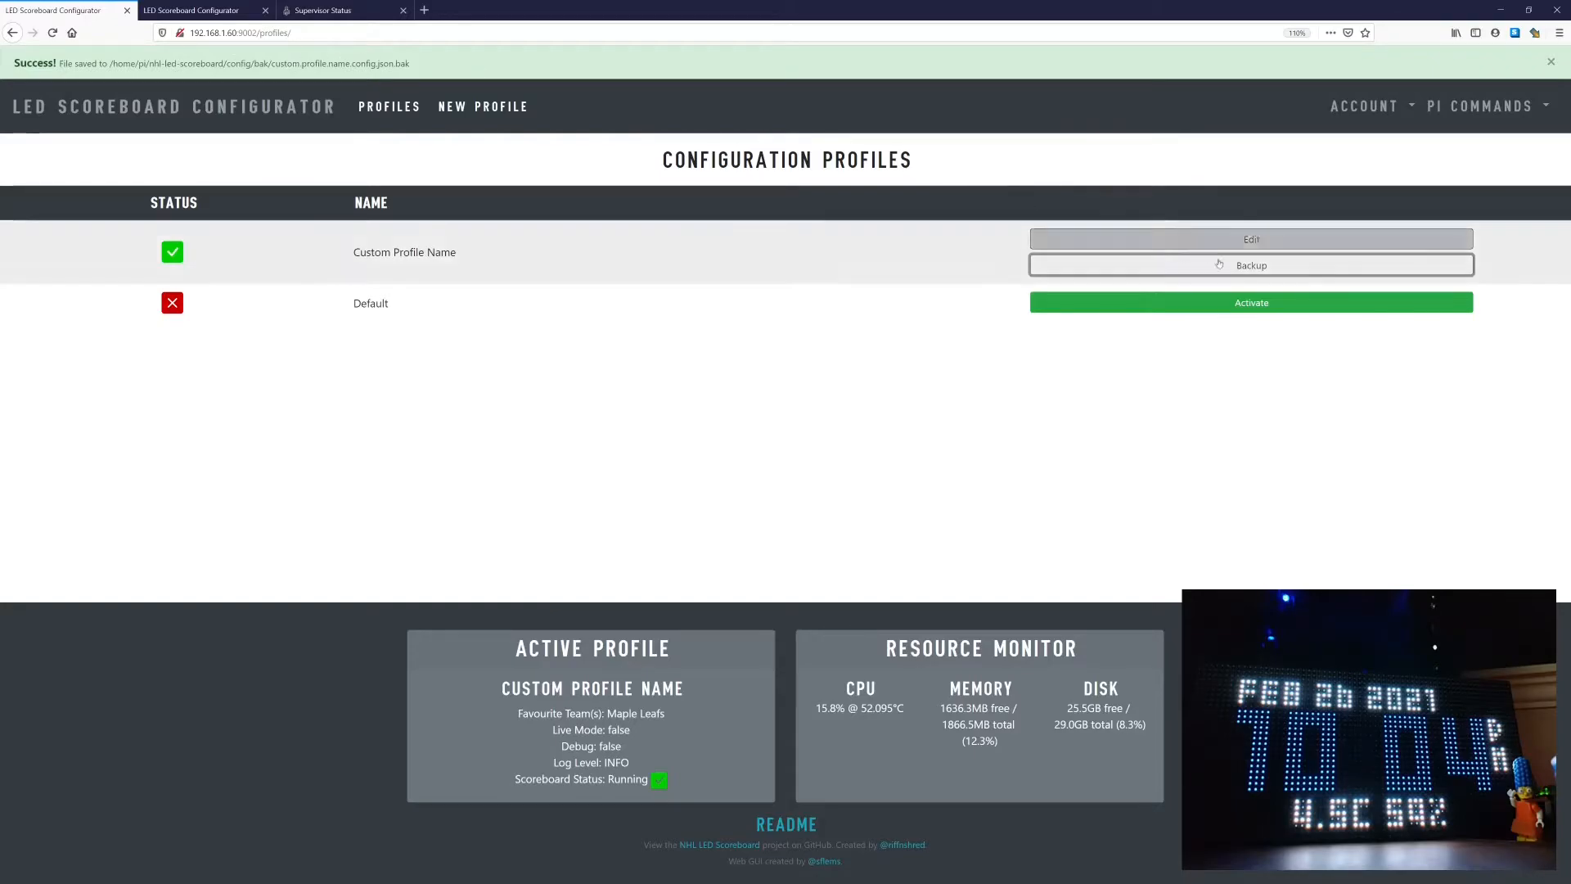
click(1251, 239)
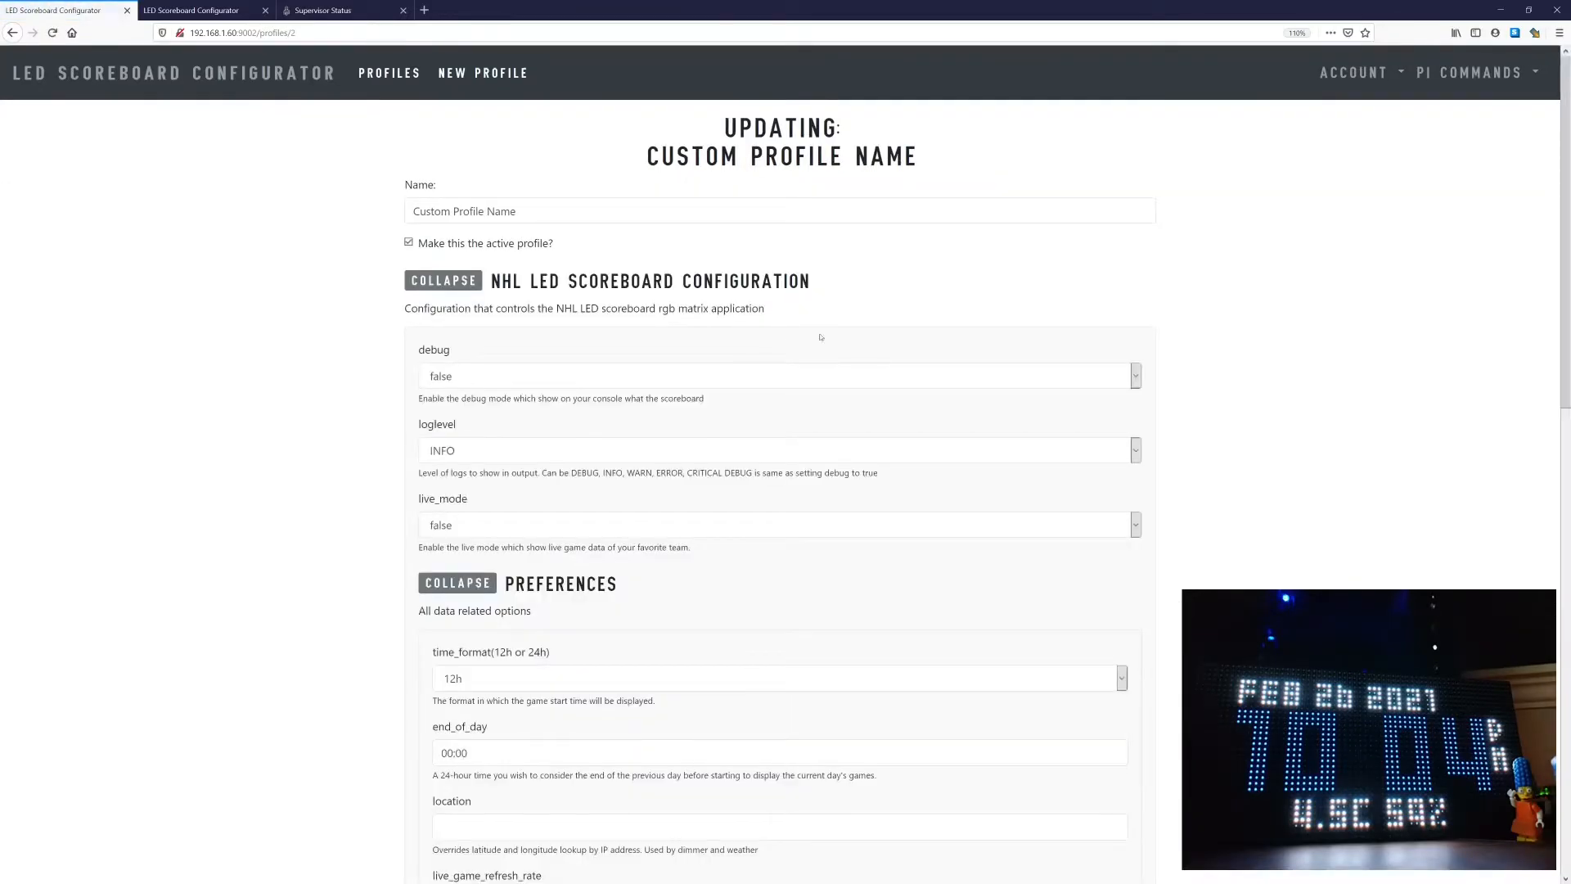
scroll(731, 555, down, 10)
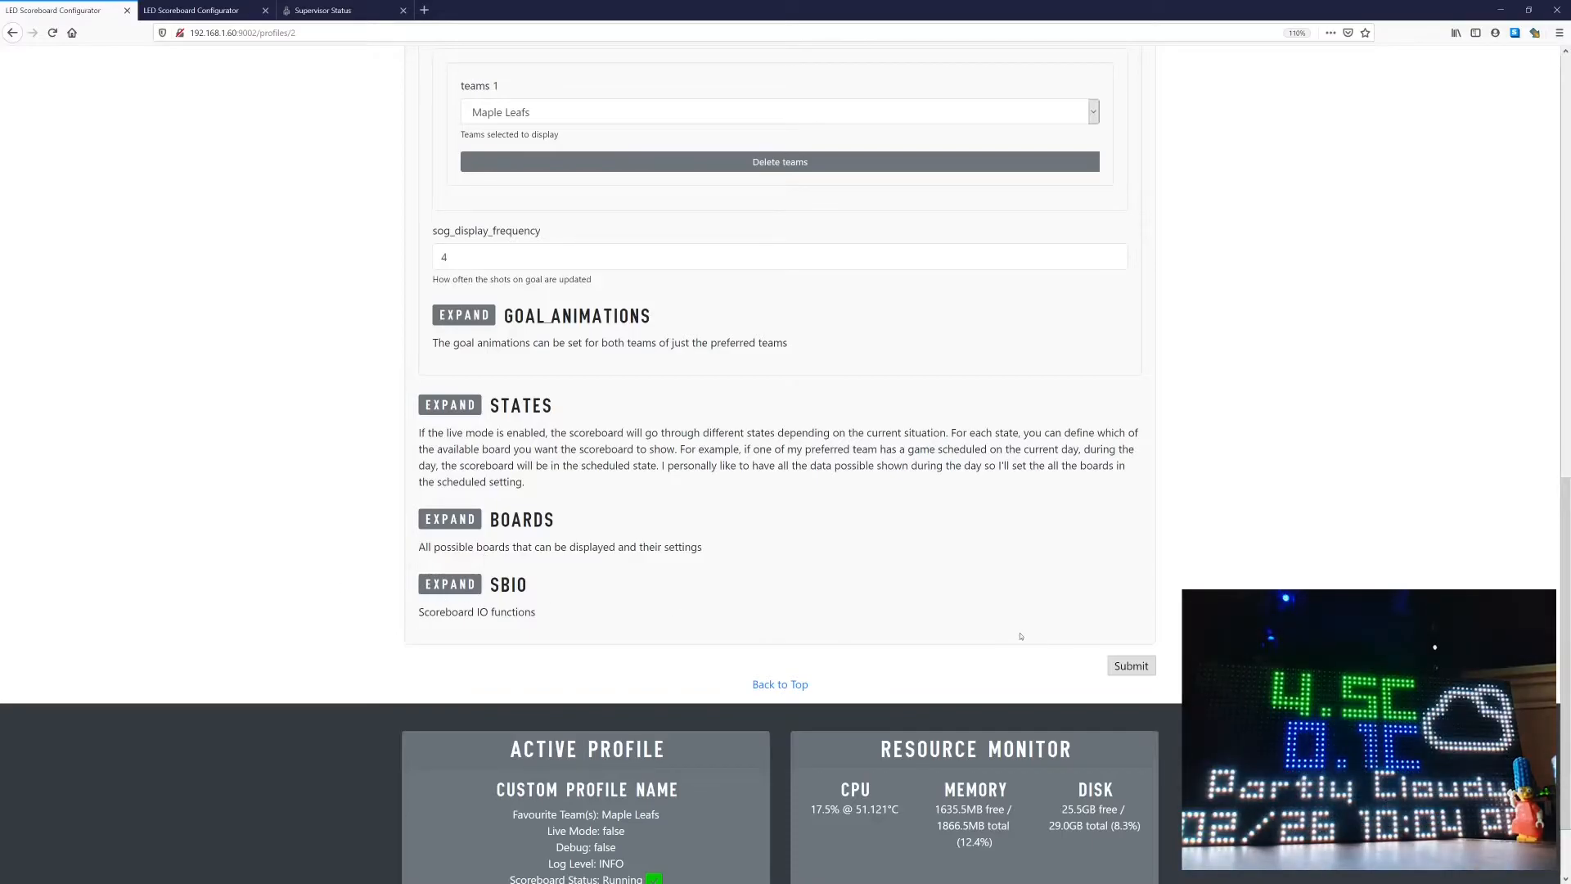
click(1131, 665)
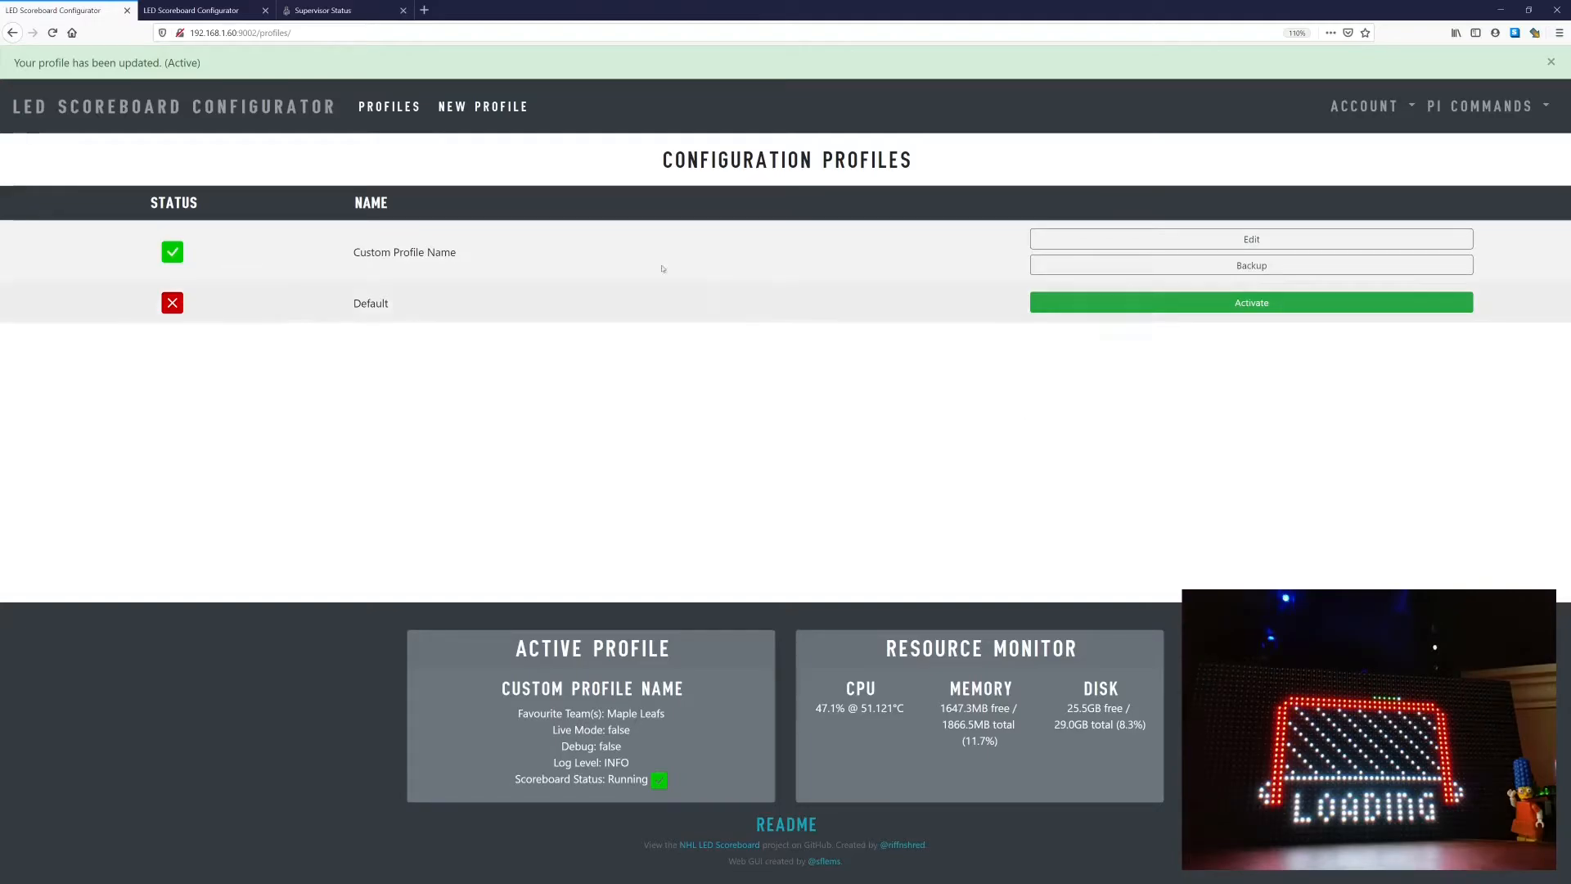
Step: Review the profile creation form down to the footer in the phone-sized view of the site, and open the project's README
click(207, 12)
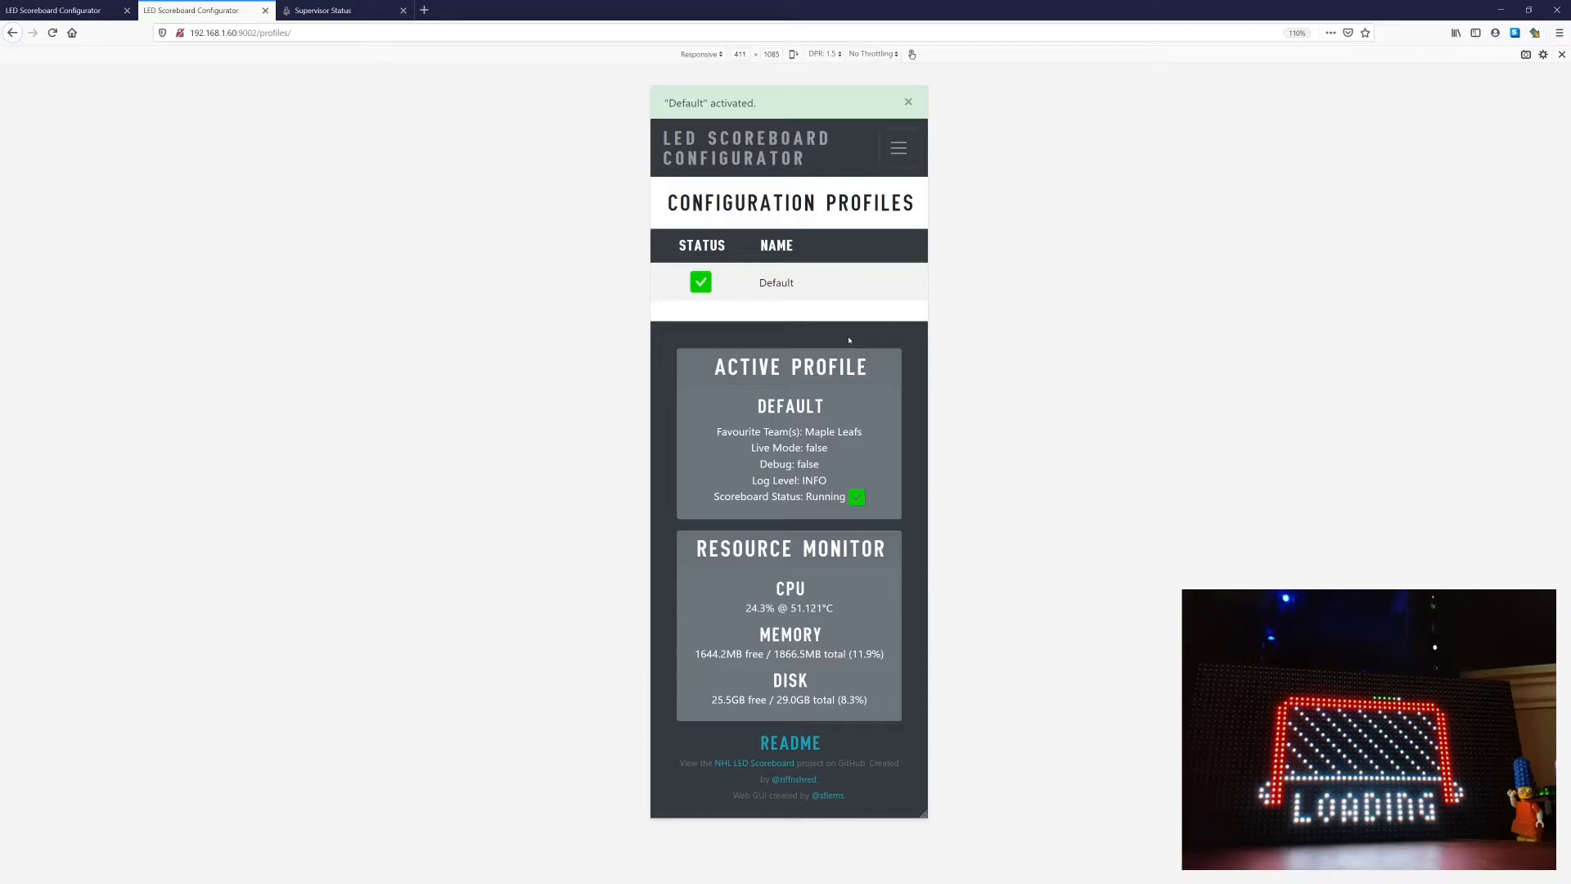
click(885, 149)
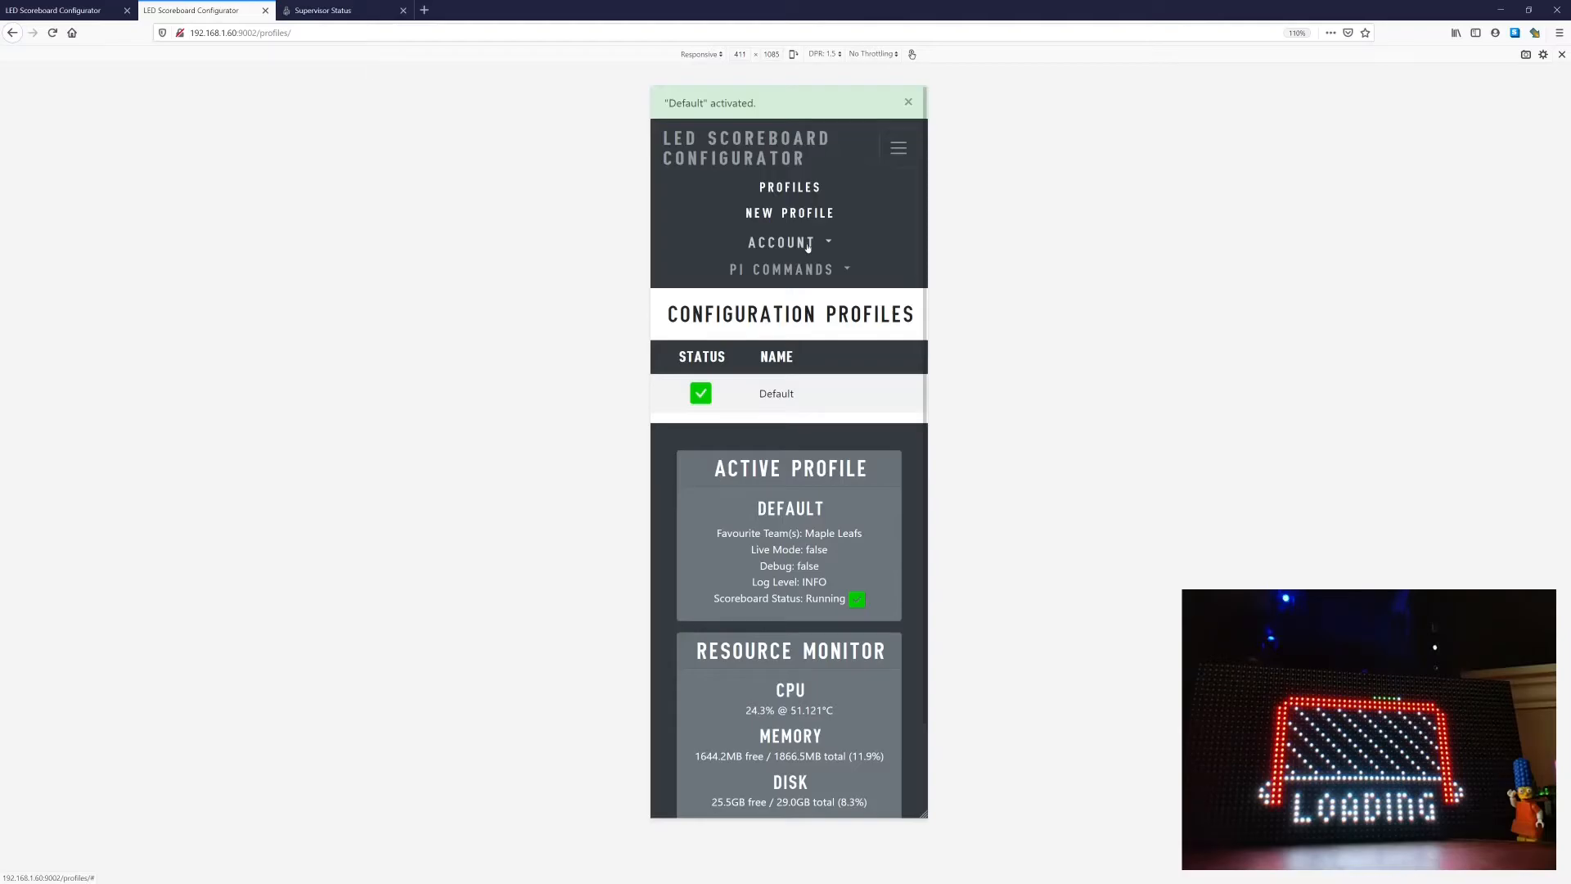
click(790, 212)
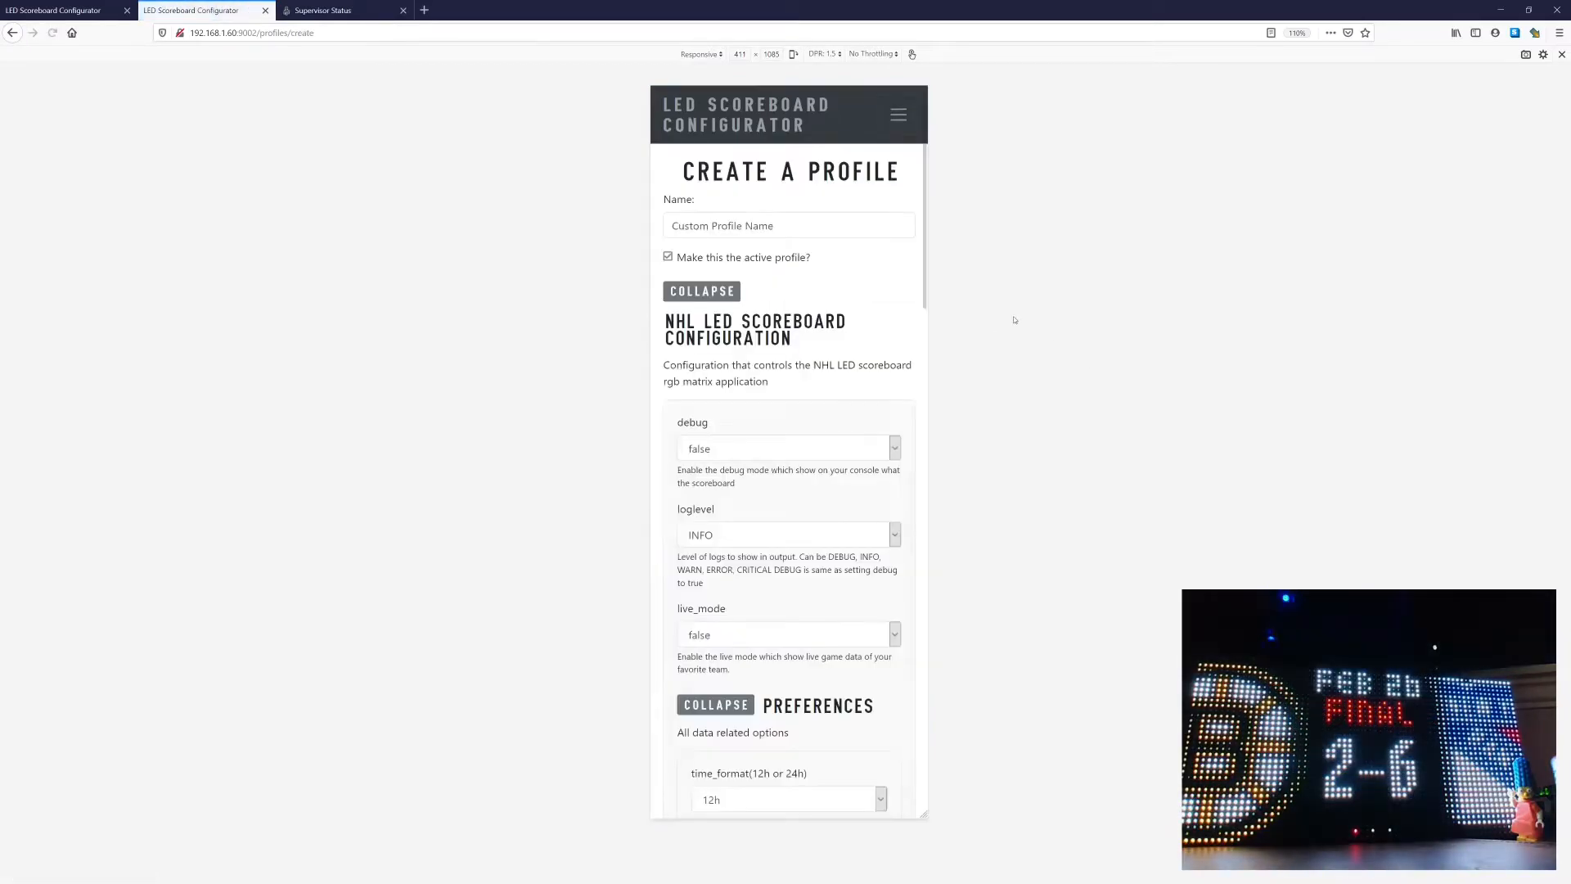
scroll(824, 377, down, 3)
scroll(825, 377, down, 12)
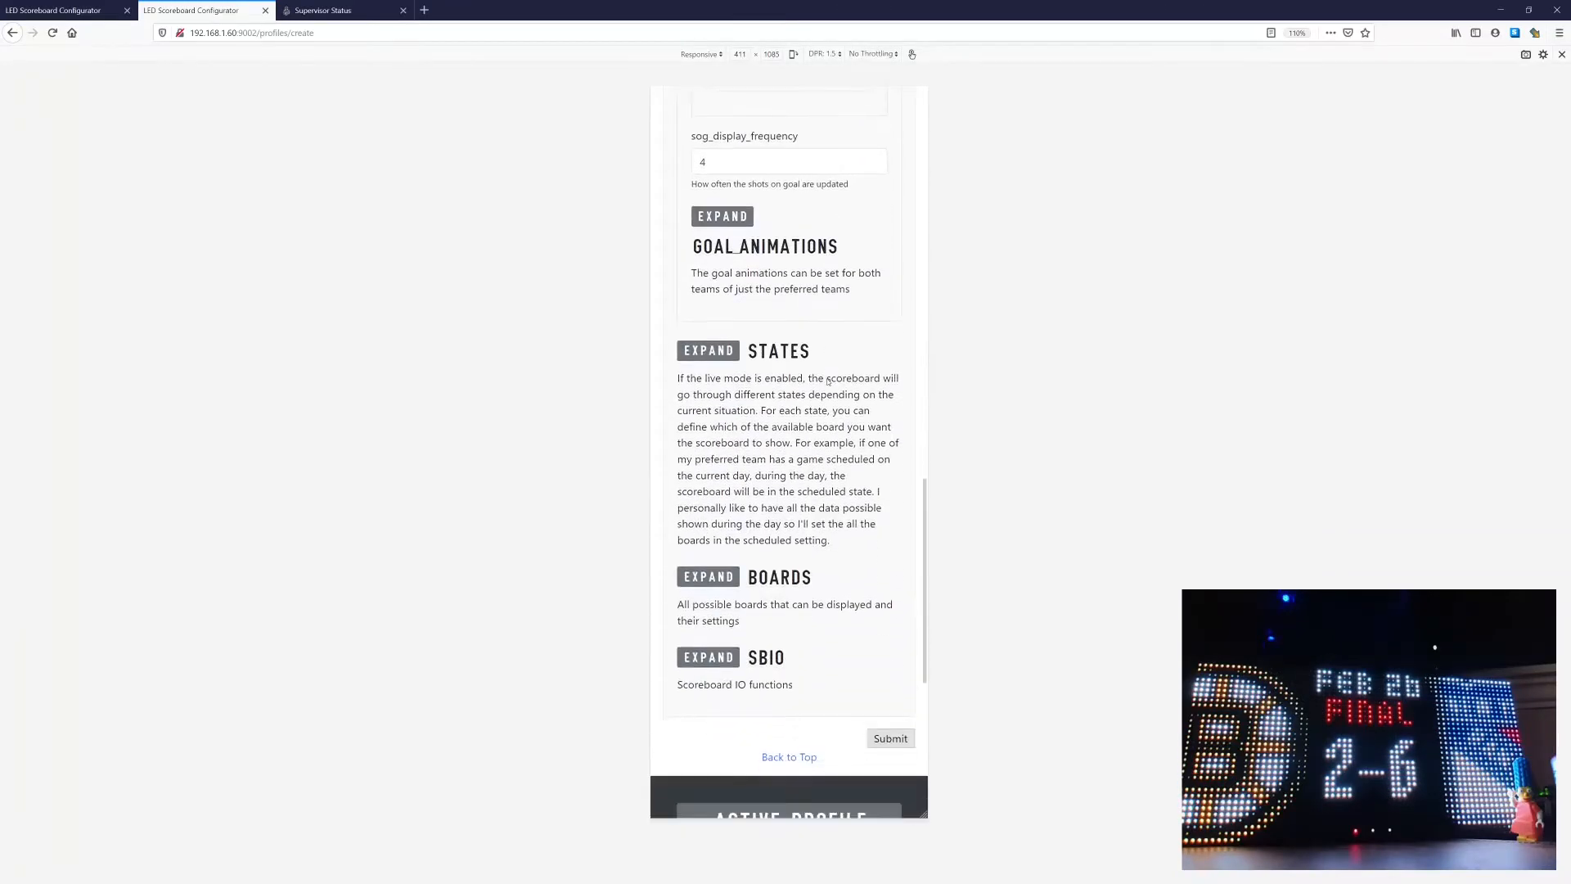
scroll(828, 382, down, 5)
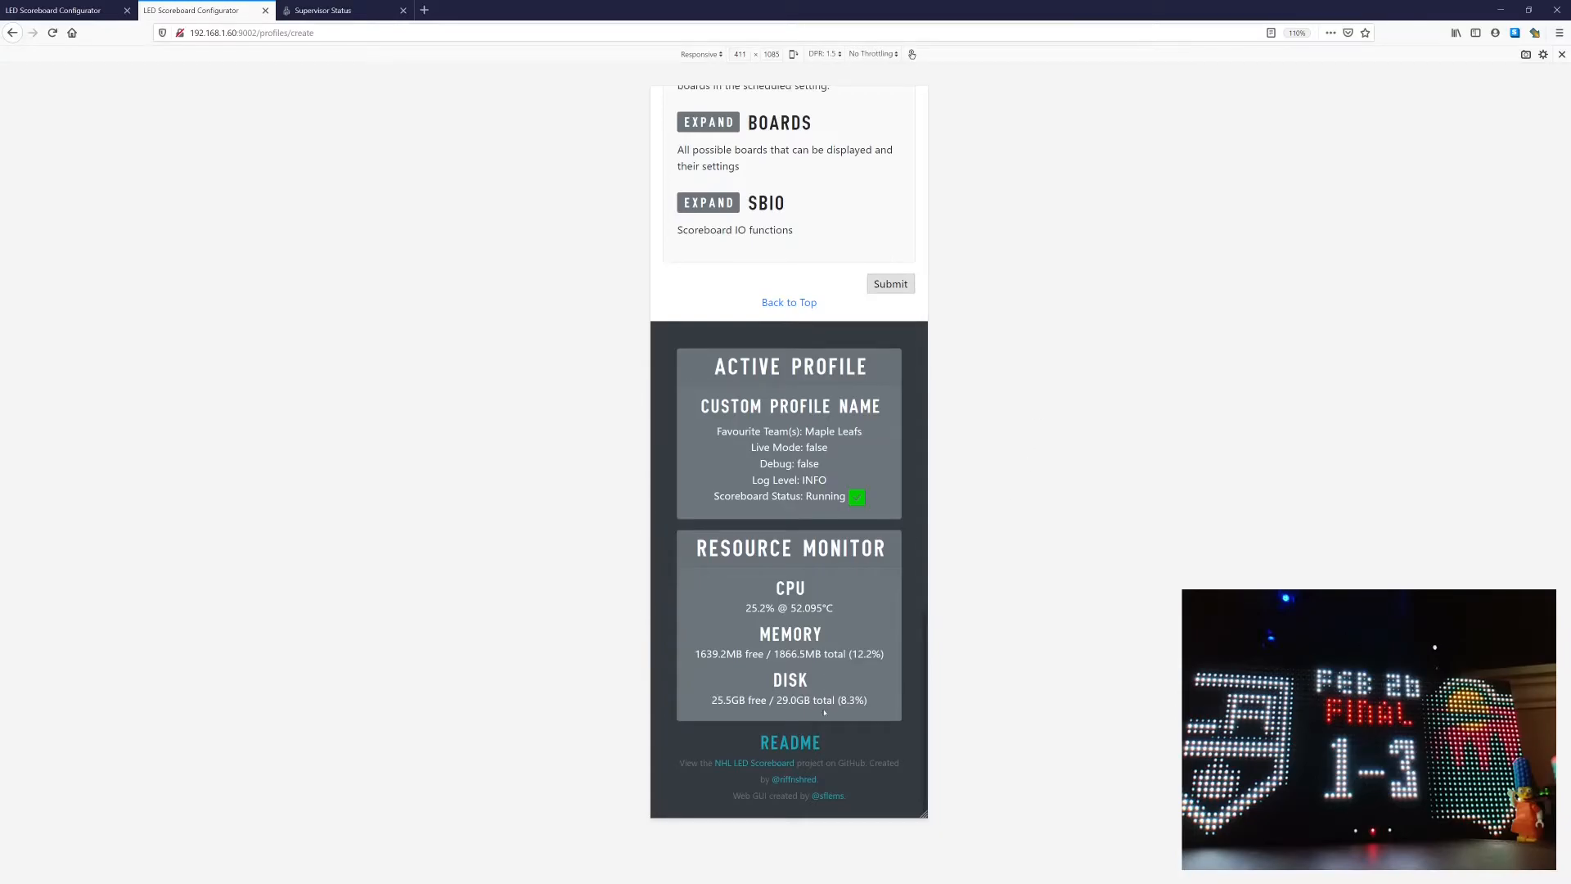
click(806, 744)
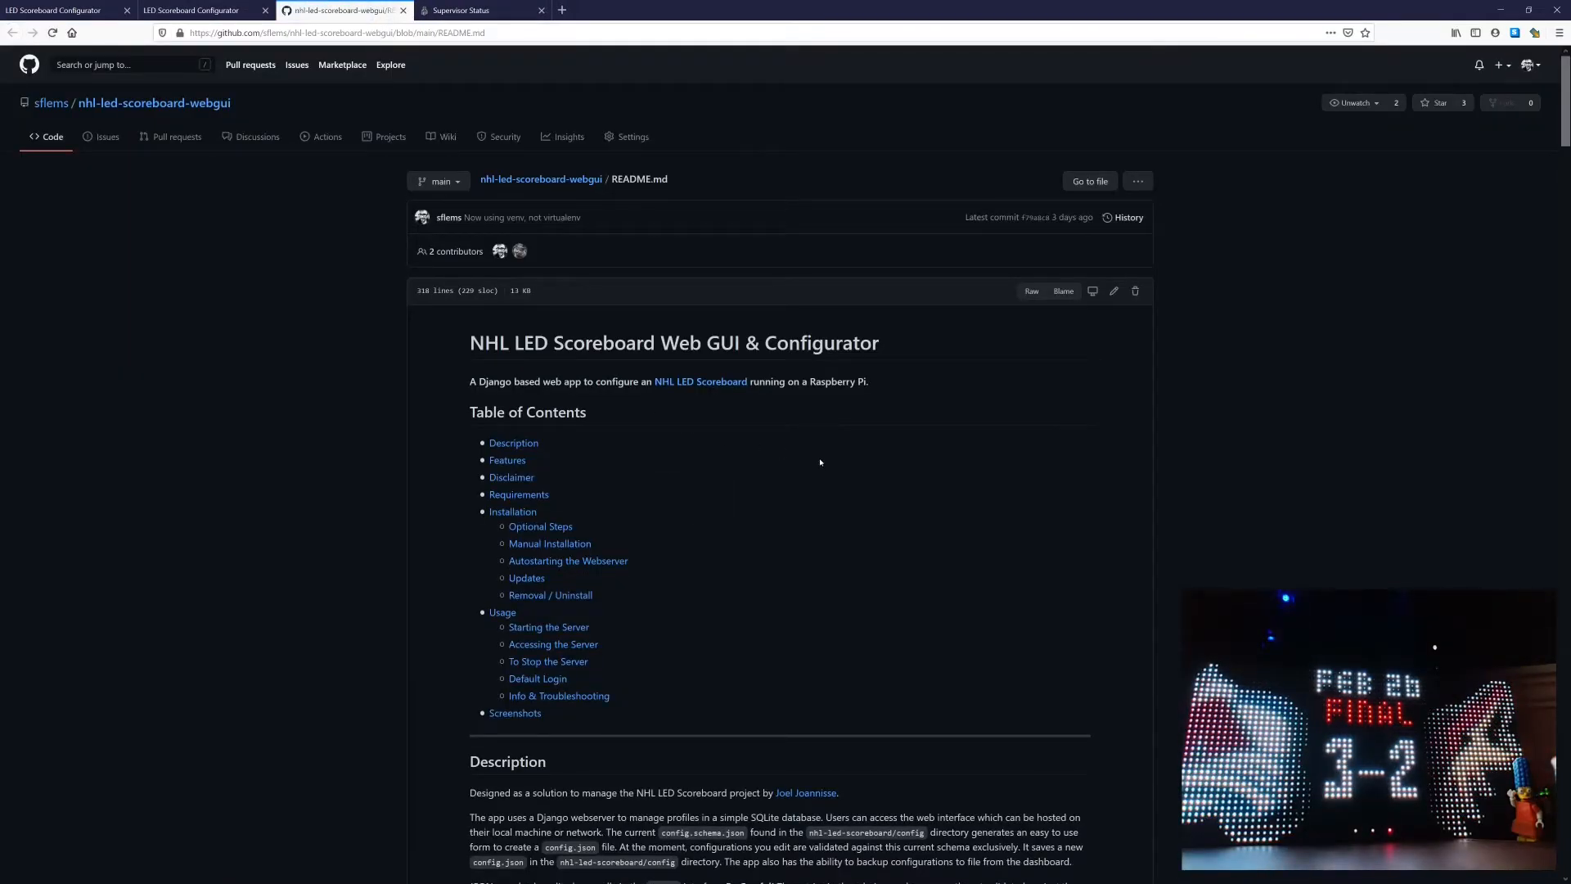
Step: Read the README from the description through installation and troubleshooting to the screenshots, and return to the installation section
scroll(822, 464, down, 10)
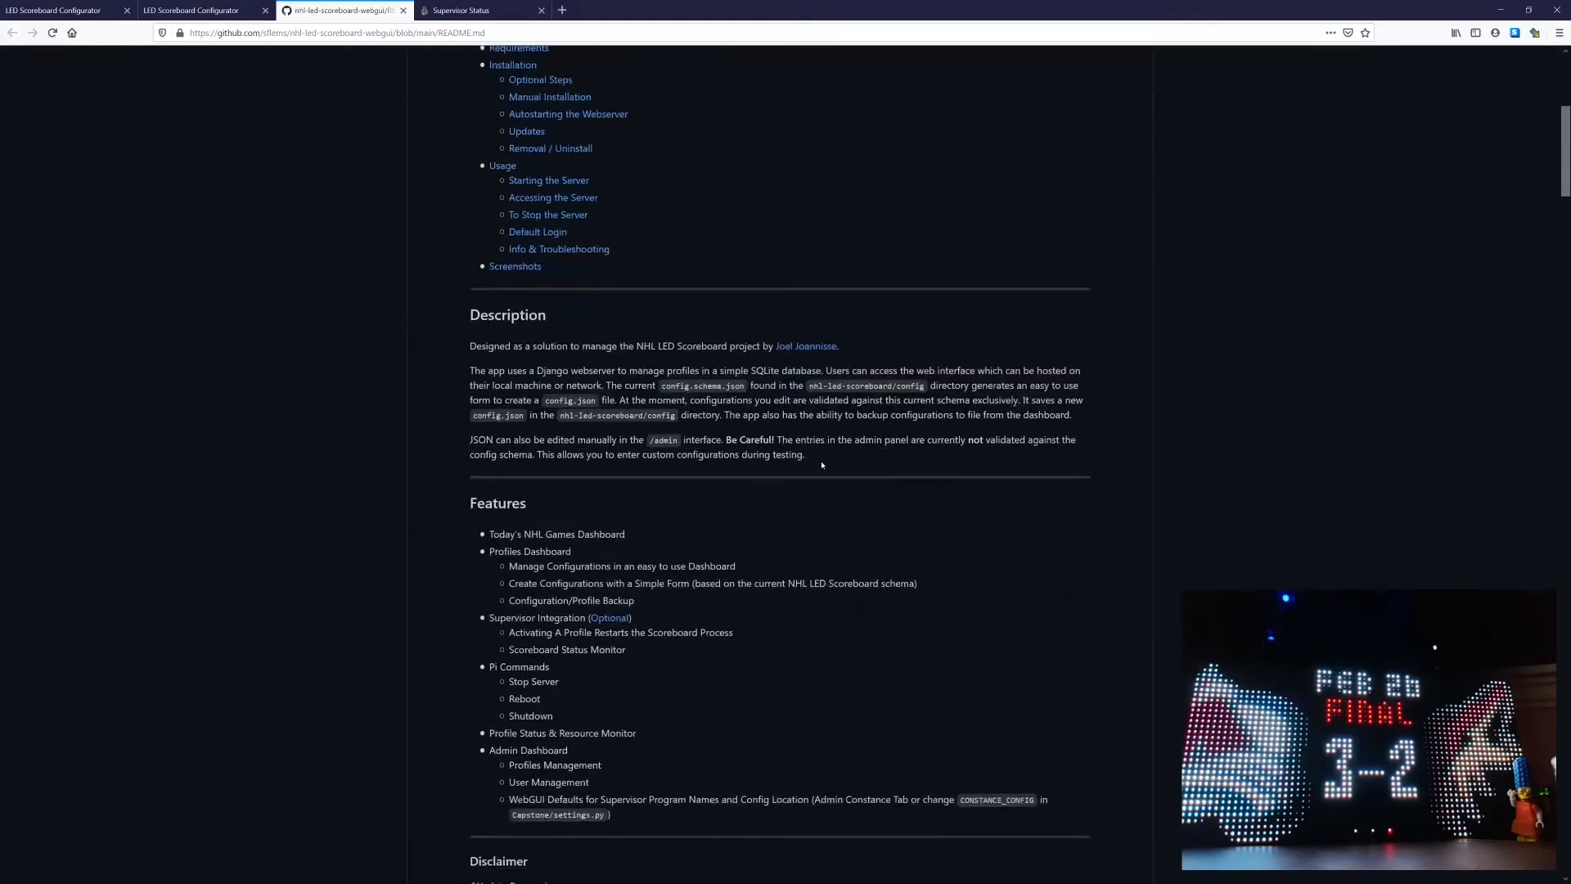
scroll(825, 471, down, 3)
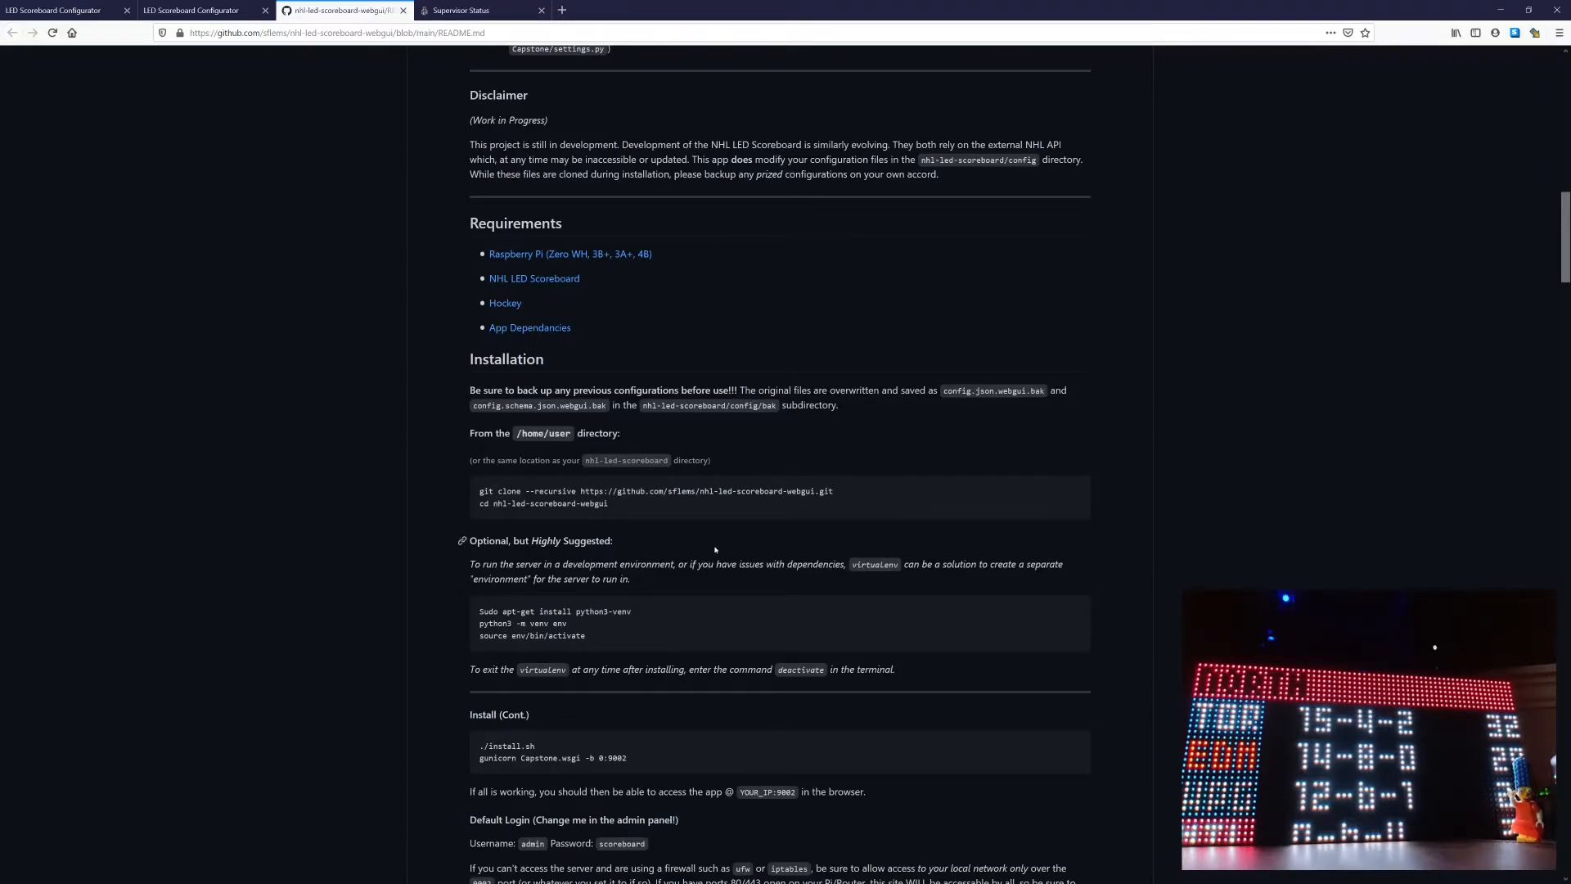
scroll(647, 486, down, 15)
scroll(723, 559, down, 20)
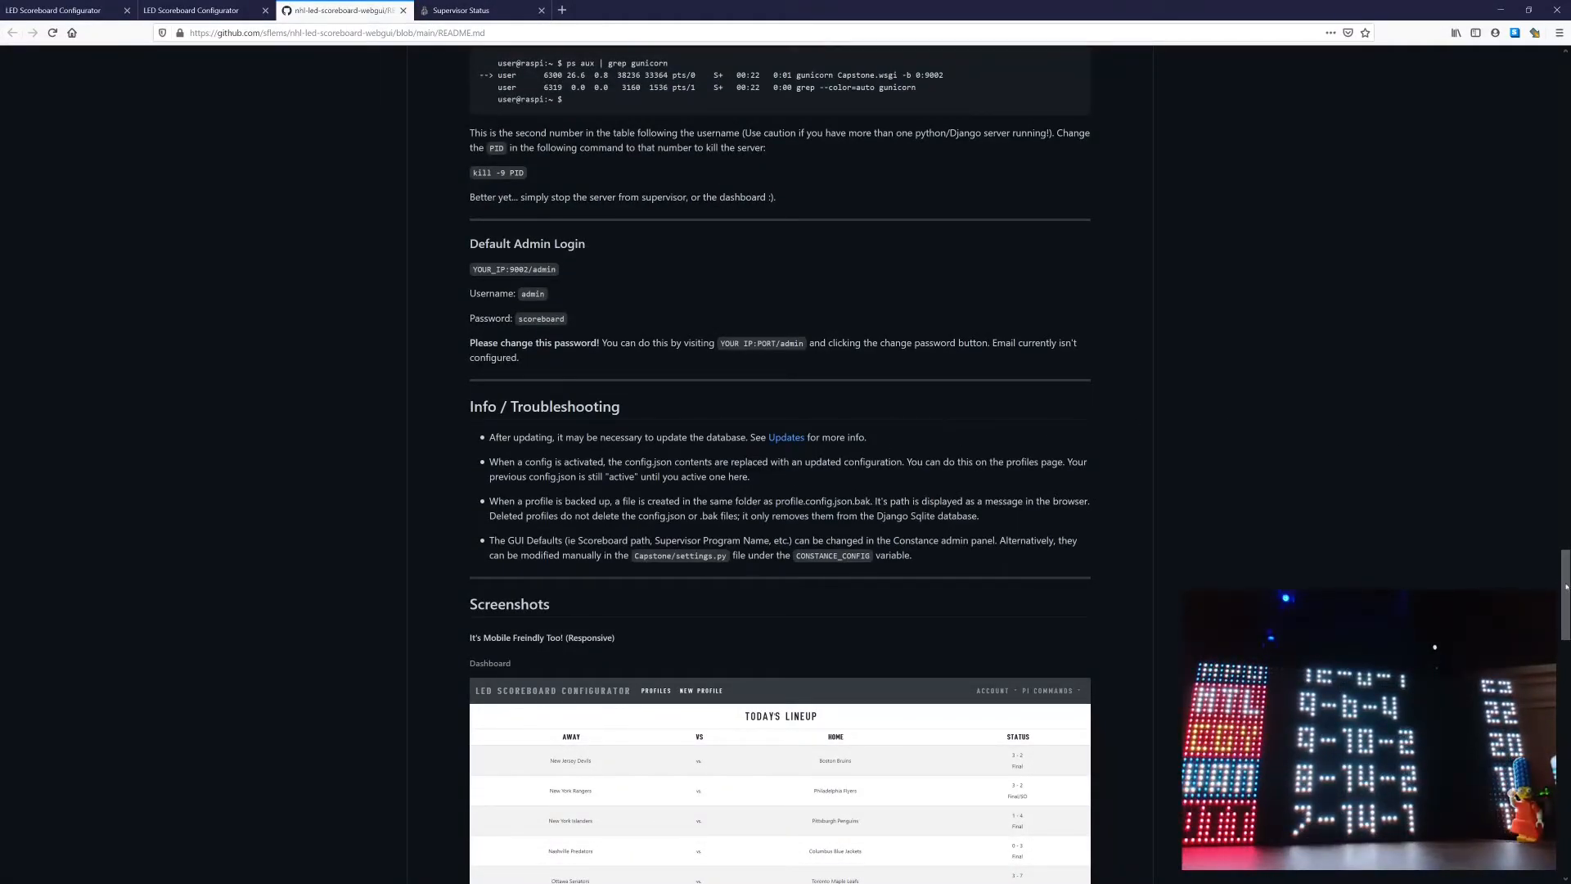
drag(1568, 591, 1568, 215)
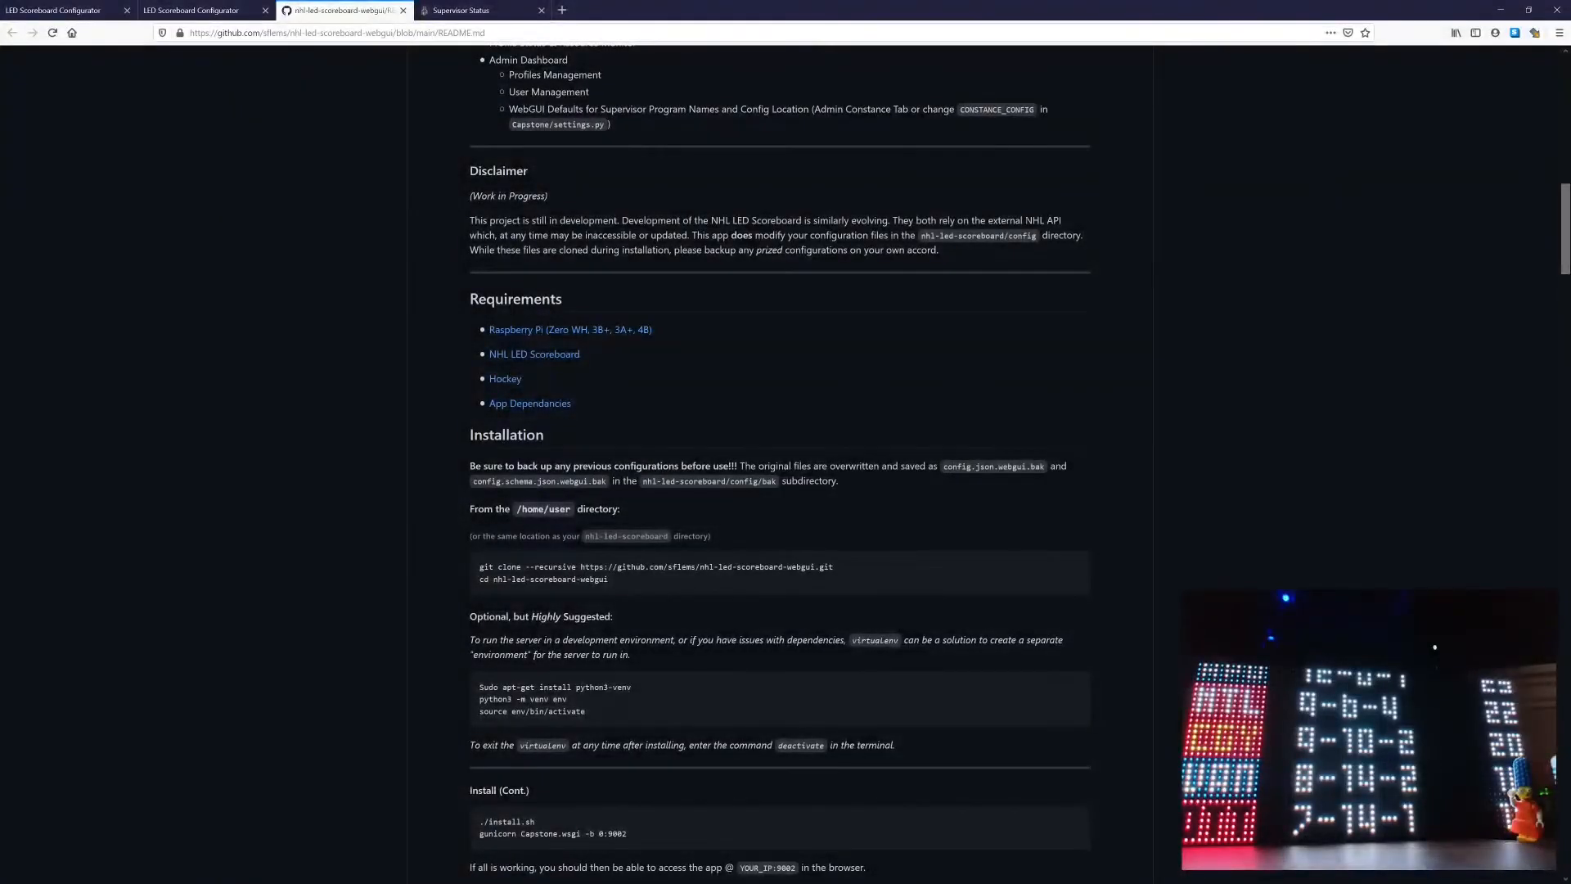
Step: Return to the configurator, open its Django administration site and view the Constance config for the scoreboard directory and supervisor names
click(65, 10)
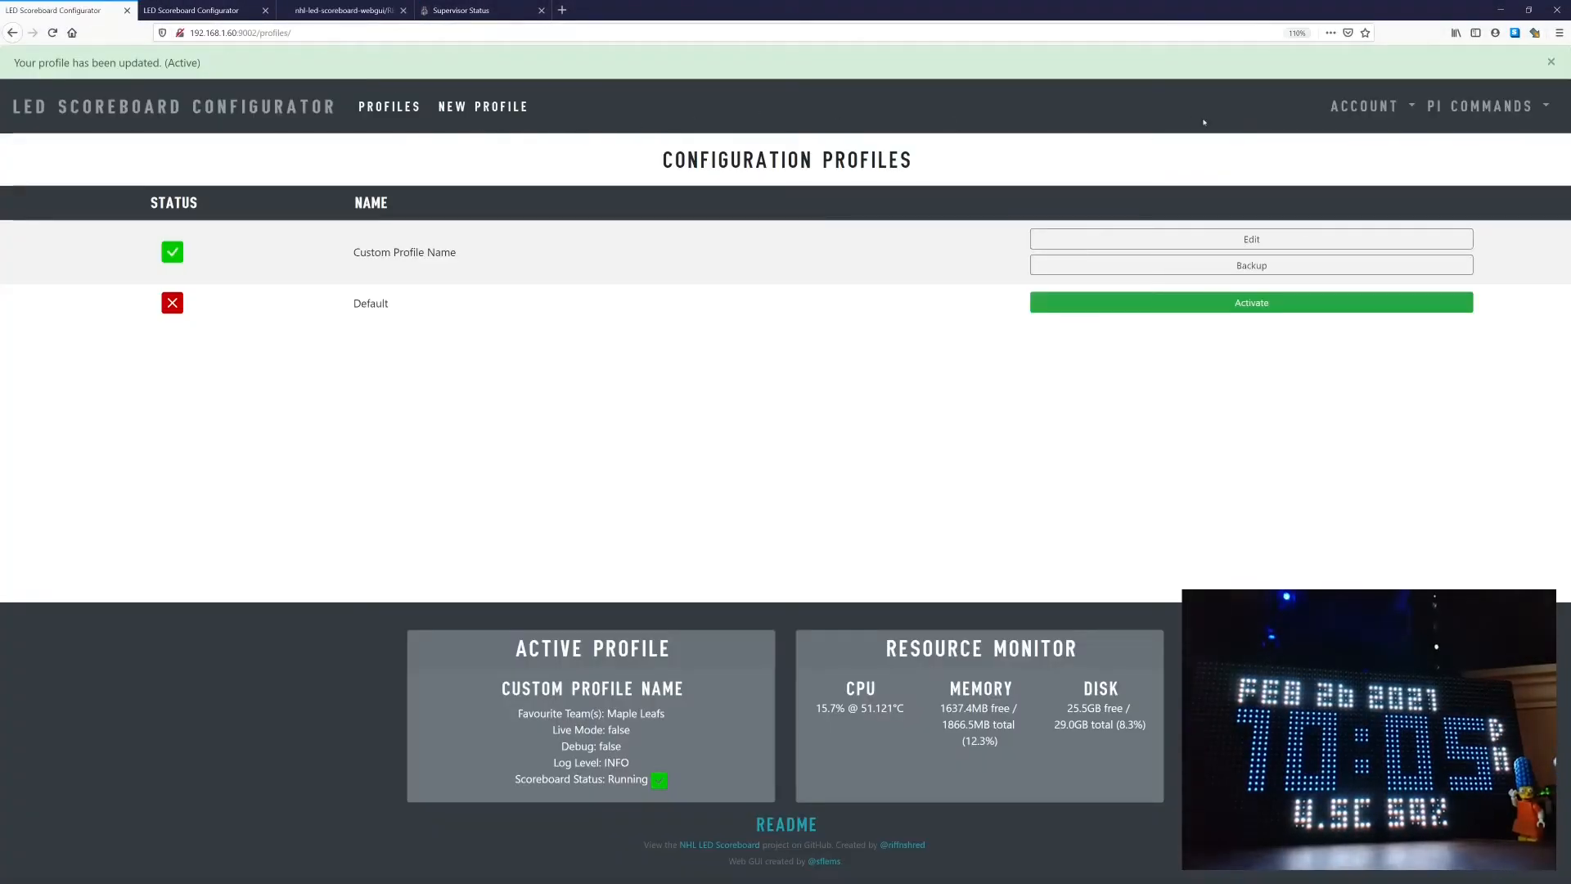
click(1380, 115)
click(1379, 149)
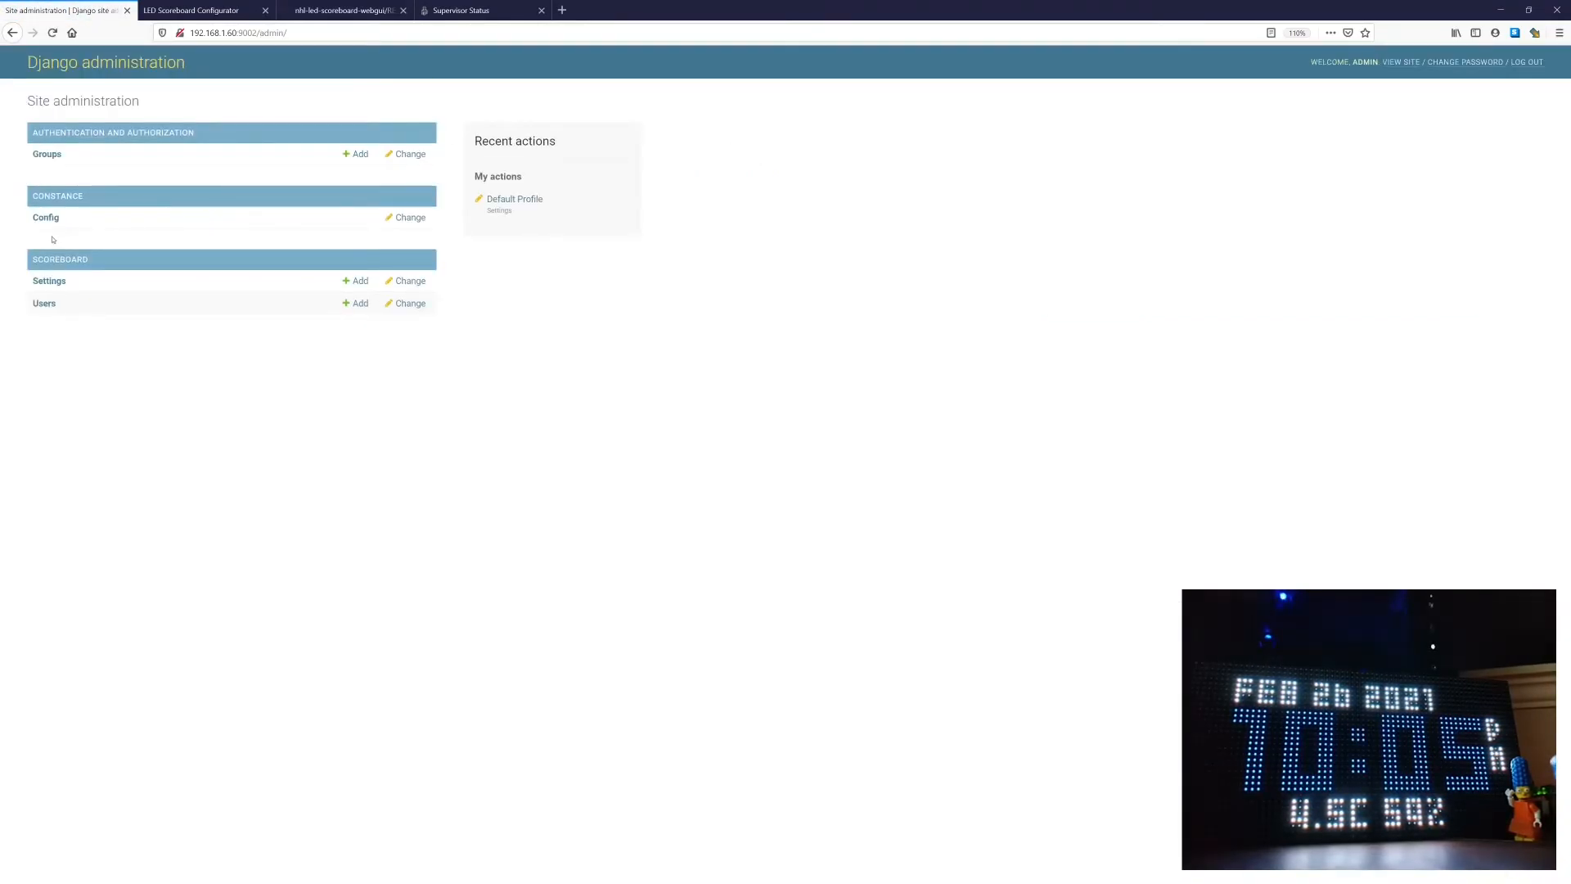
click(50, 219)
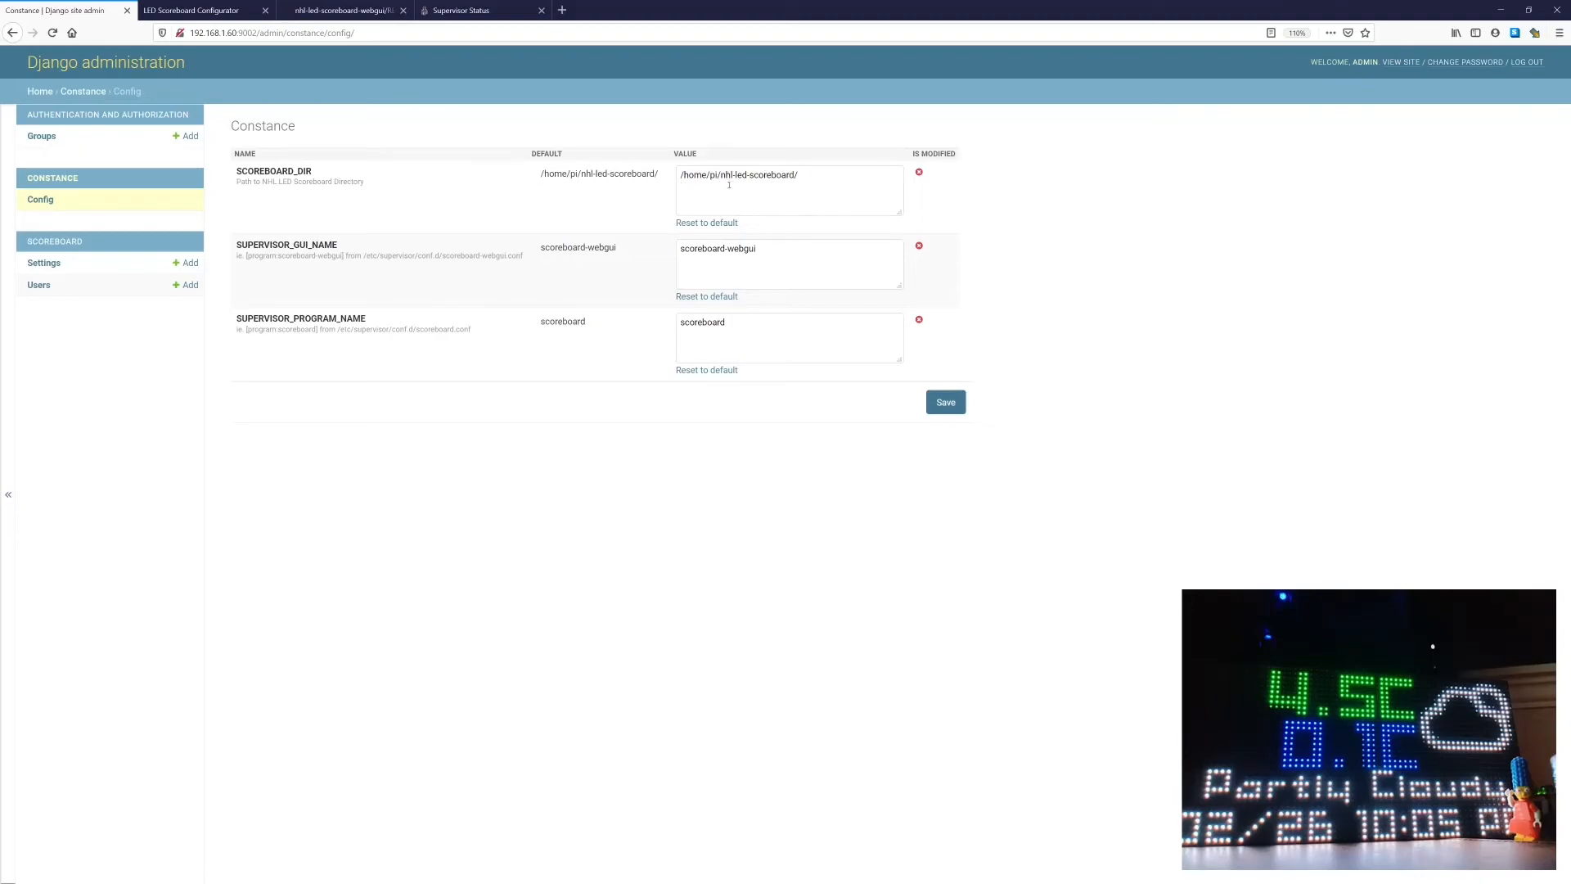
Step: Open Custom Profile Name in the Scoreboard settings and examine its config as raw JSON down to the standings board options
click(44, 262)
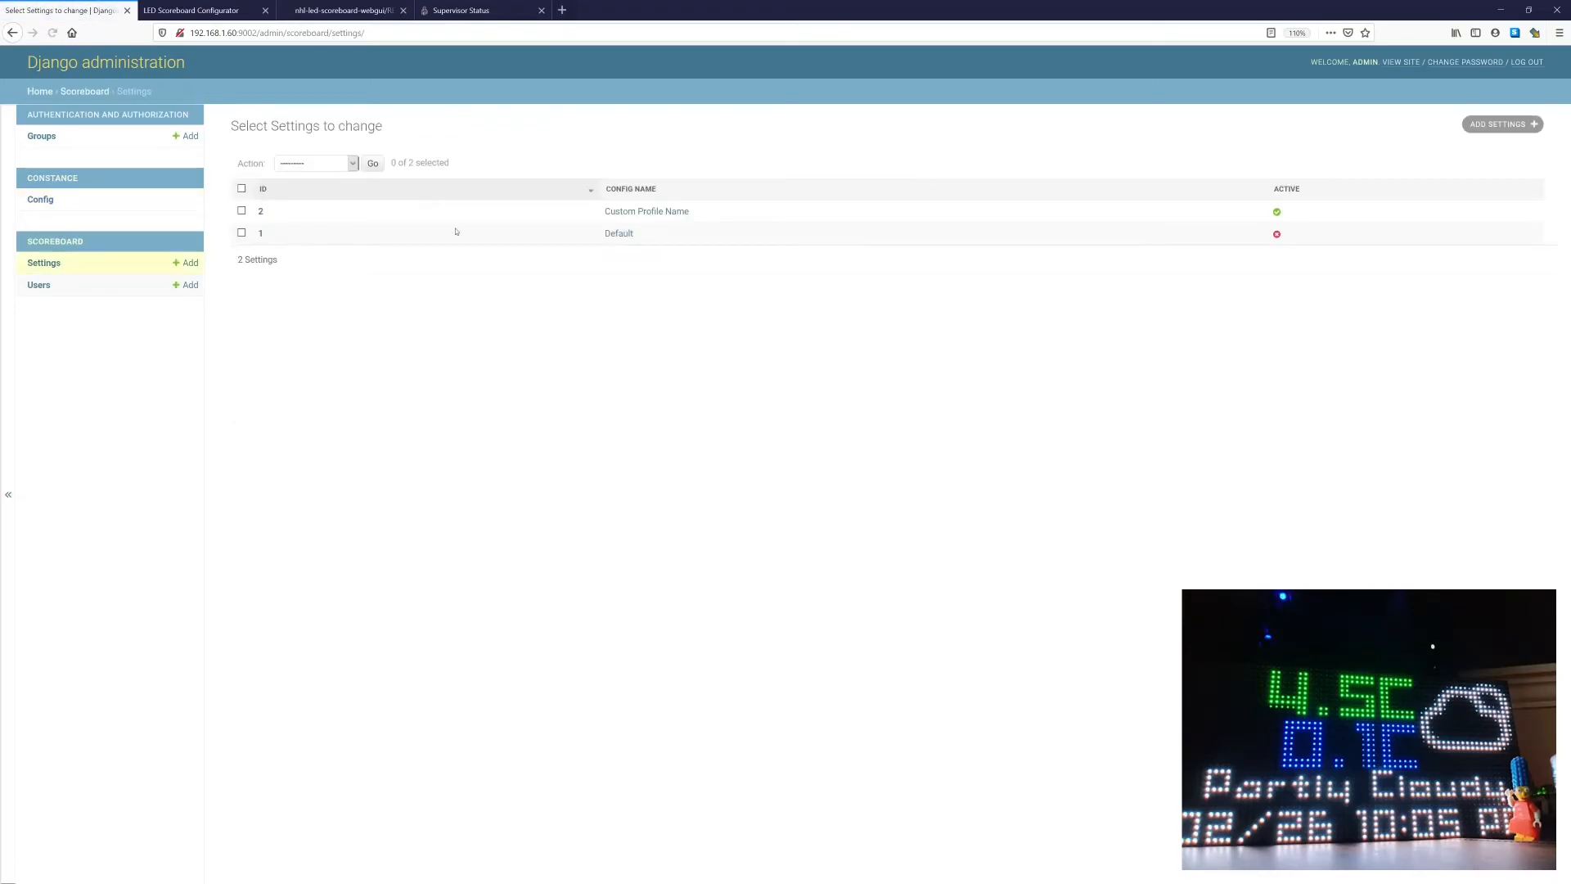
click(665, 212)
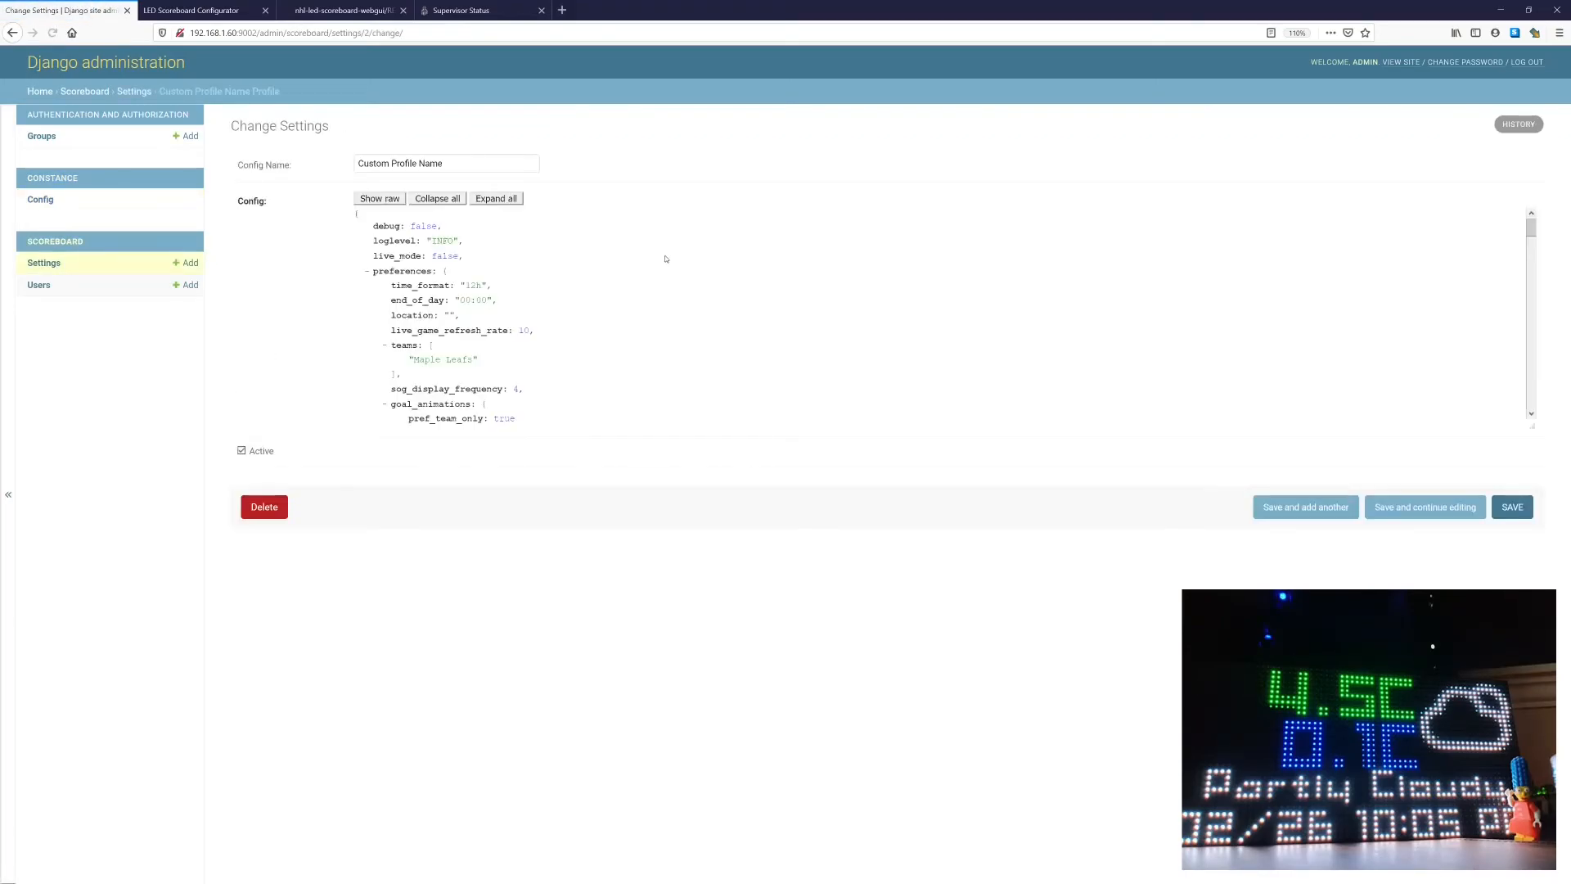
click(389, 200)
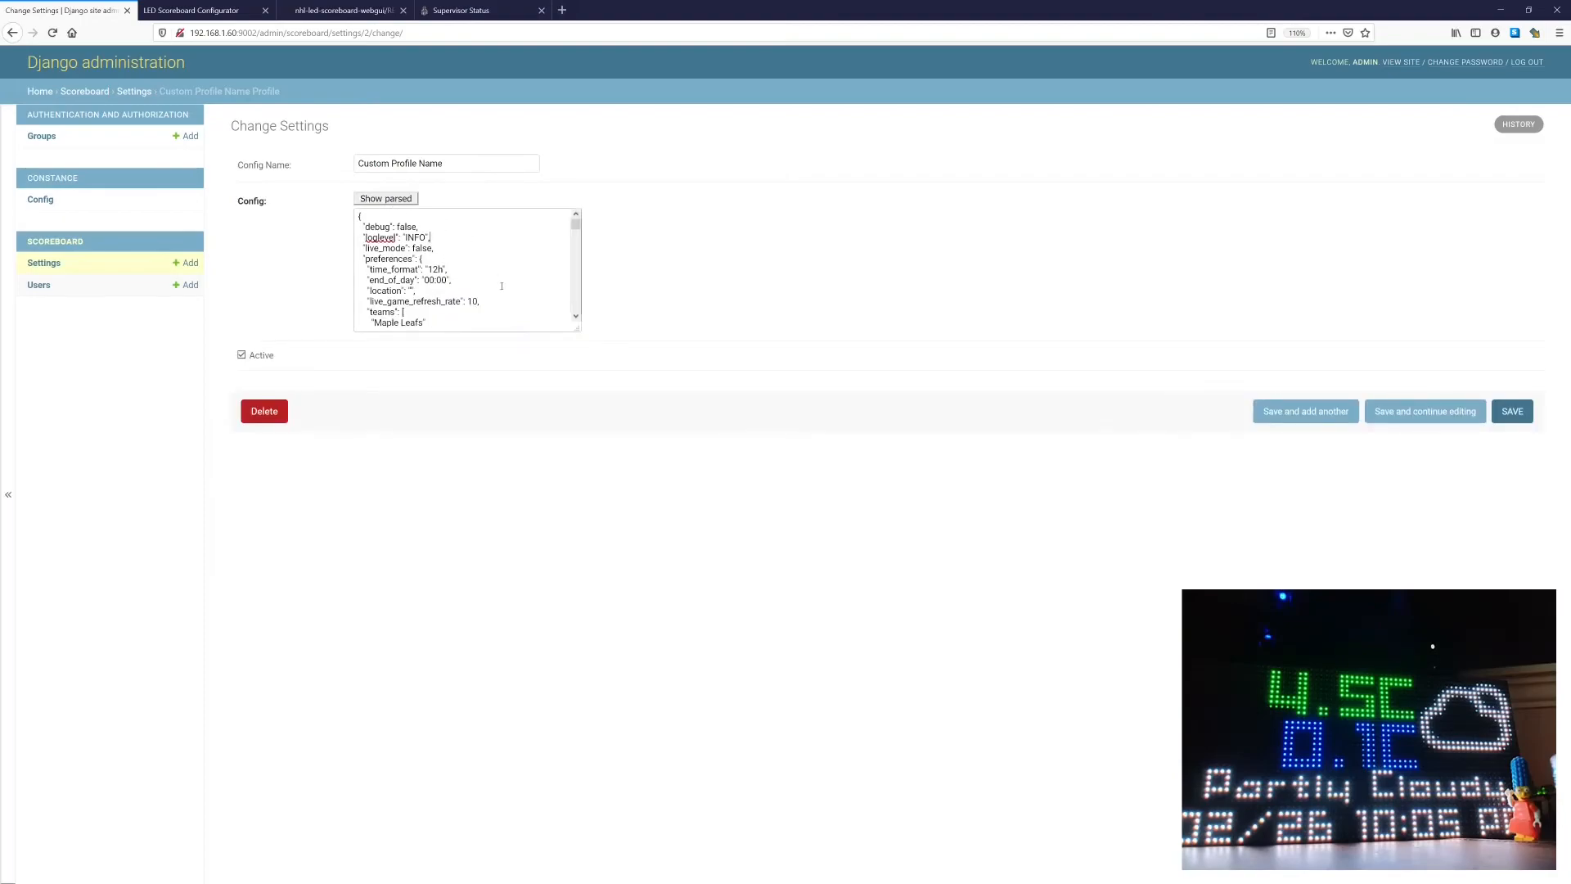
scroll(455, 274, down, 5)
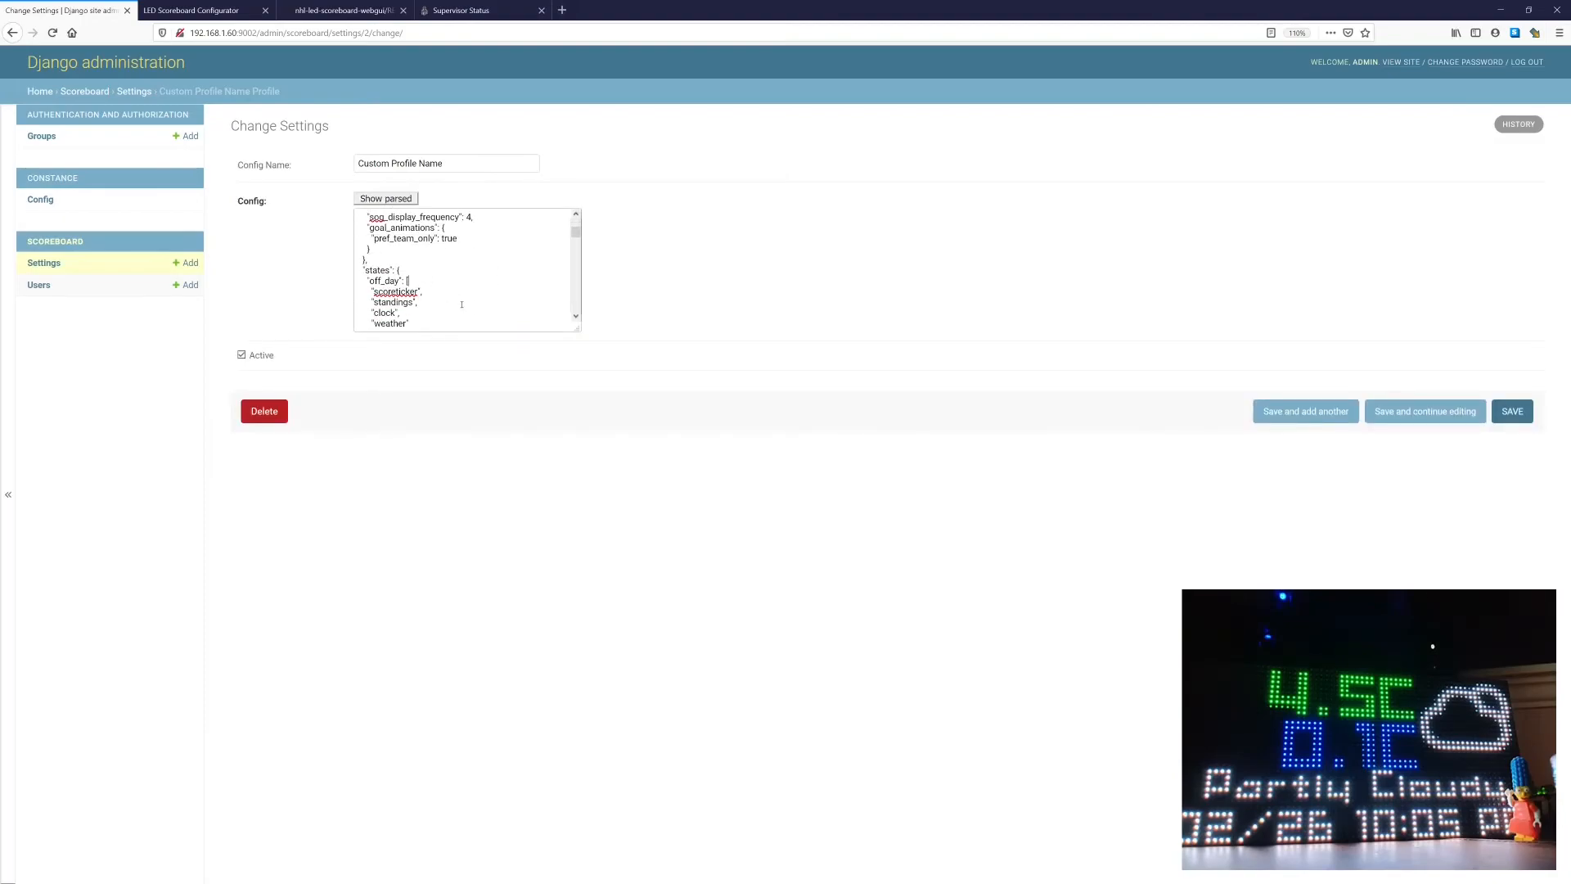
scroll(460, 304, down, 8)
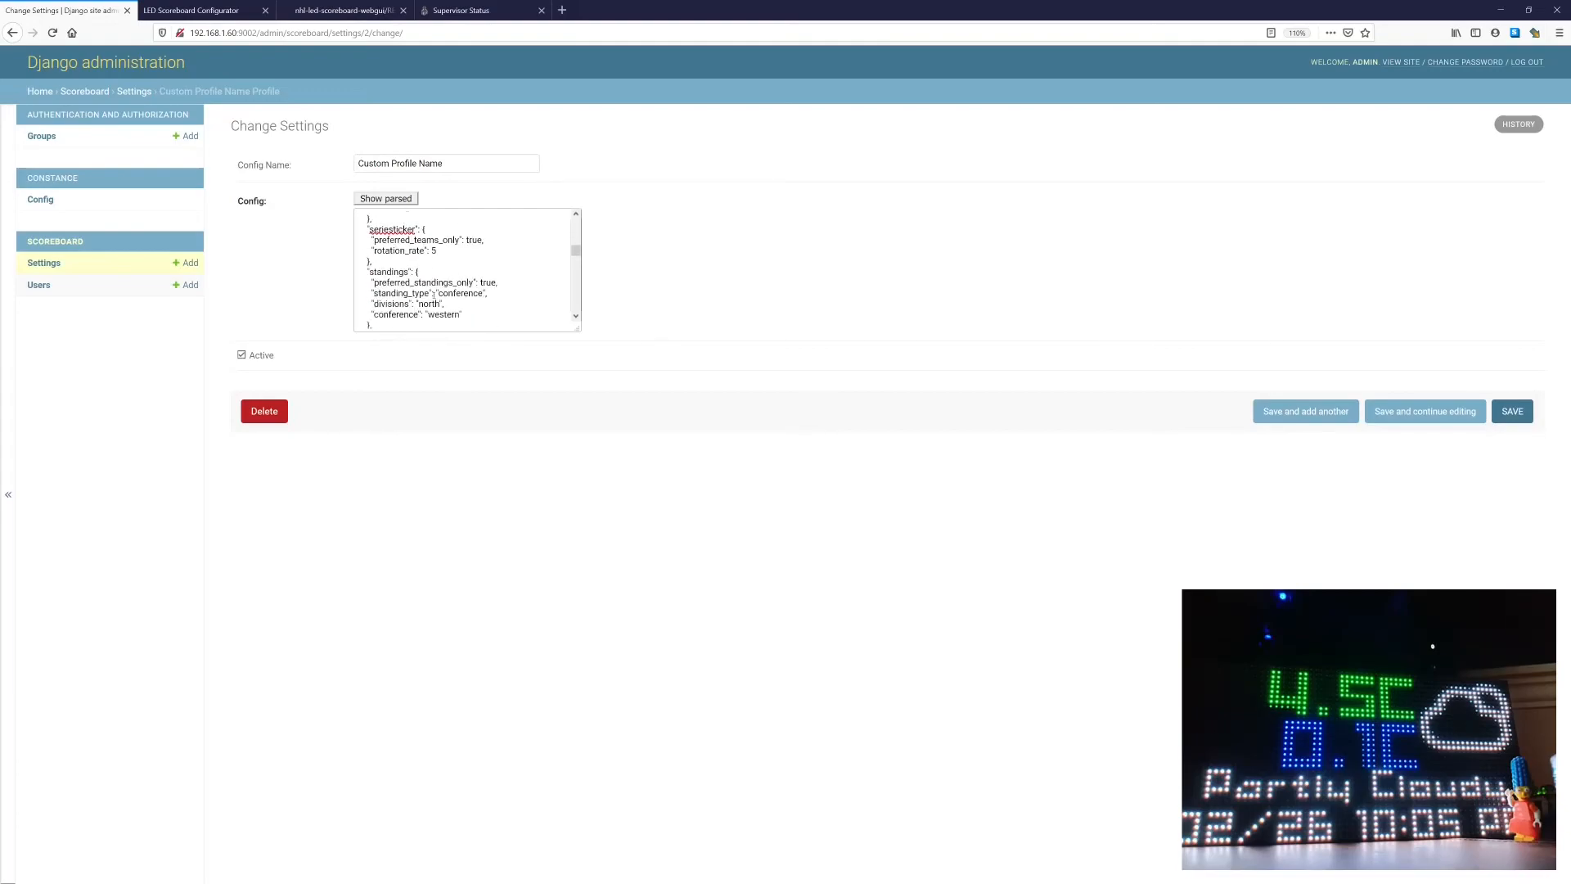
Step: Save the Custom Profile Name settings without changes and return from the administration to the configurator's home page
click(1514, 411)
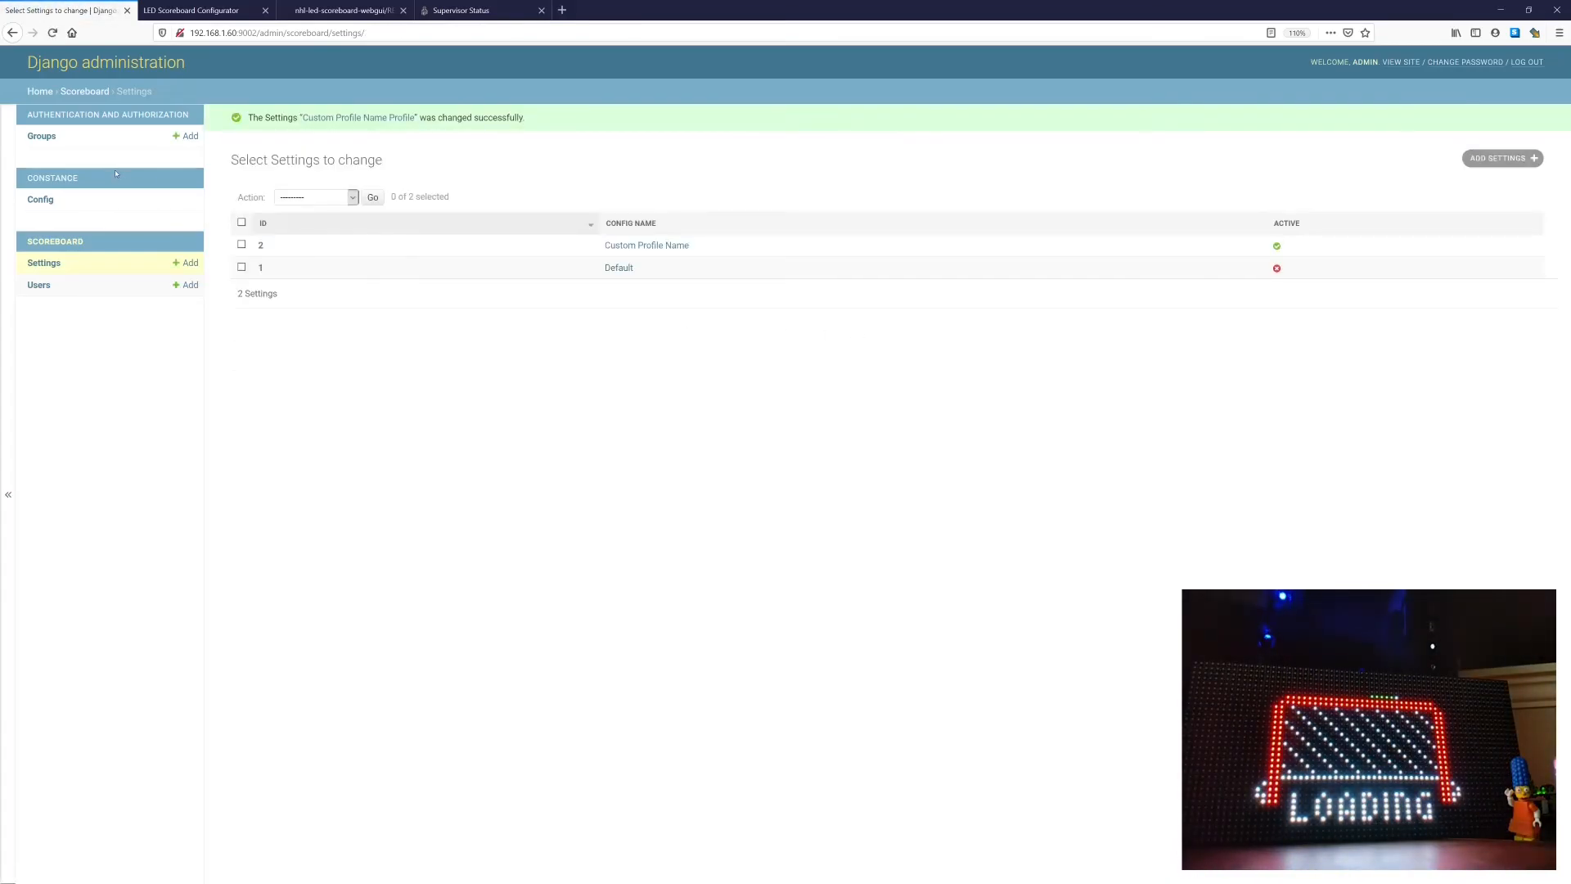
click(1407, 61)
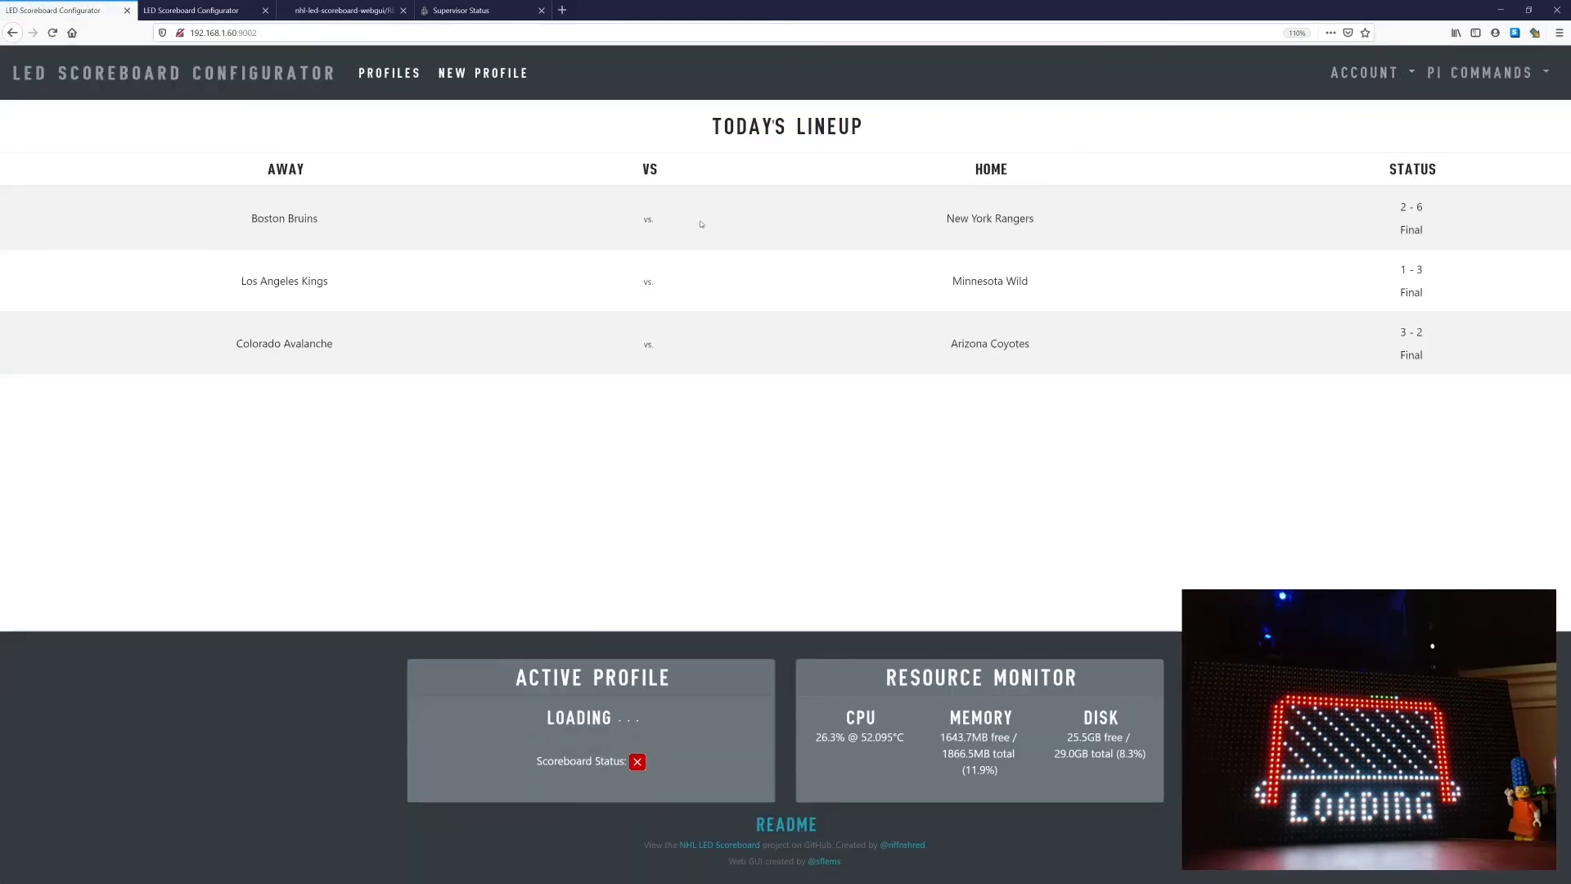